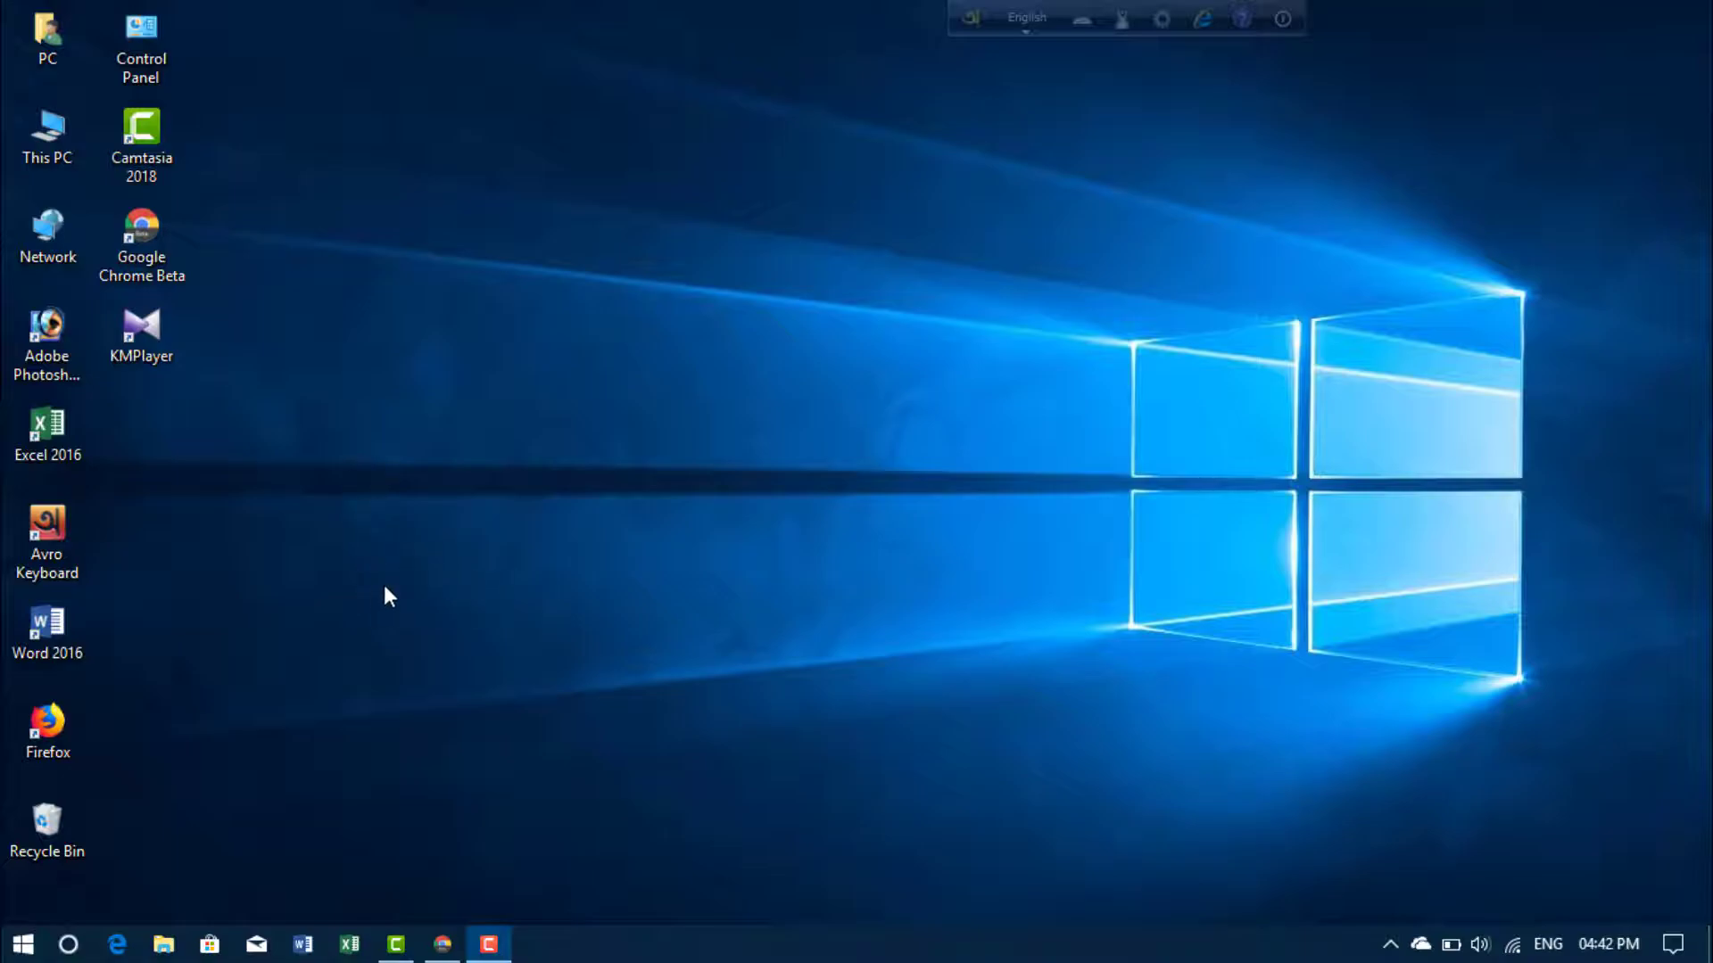
{"action": "left_click", "coordinate": [69, 945]}
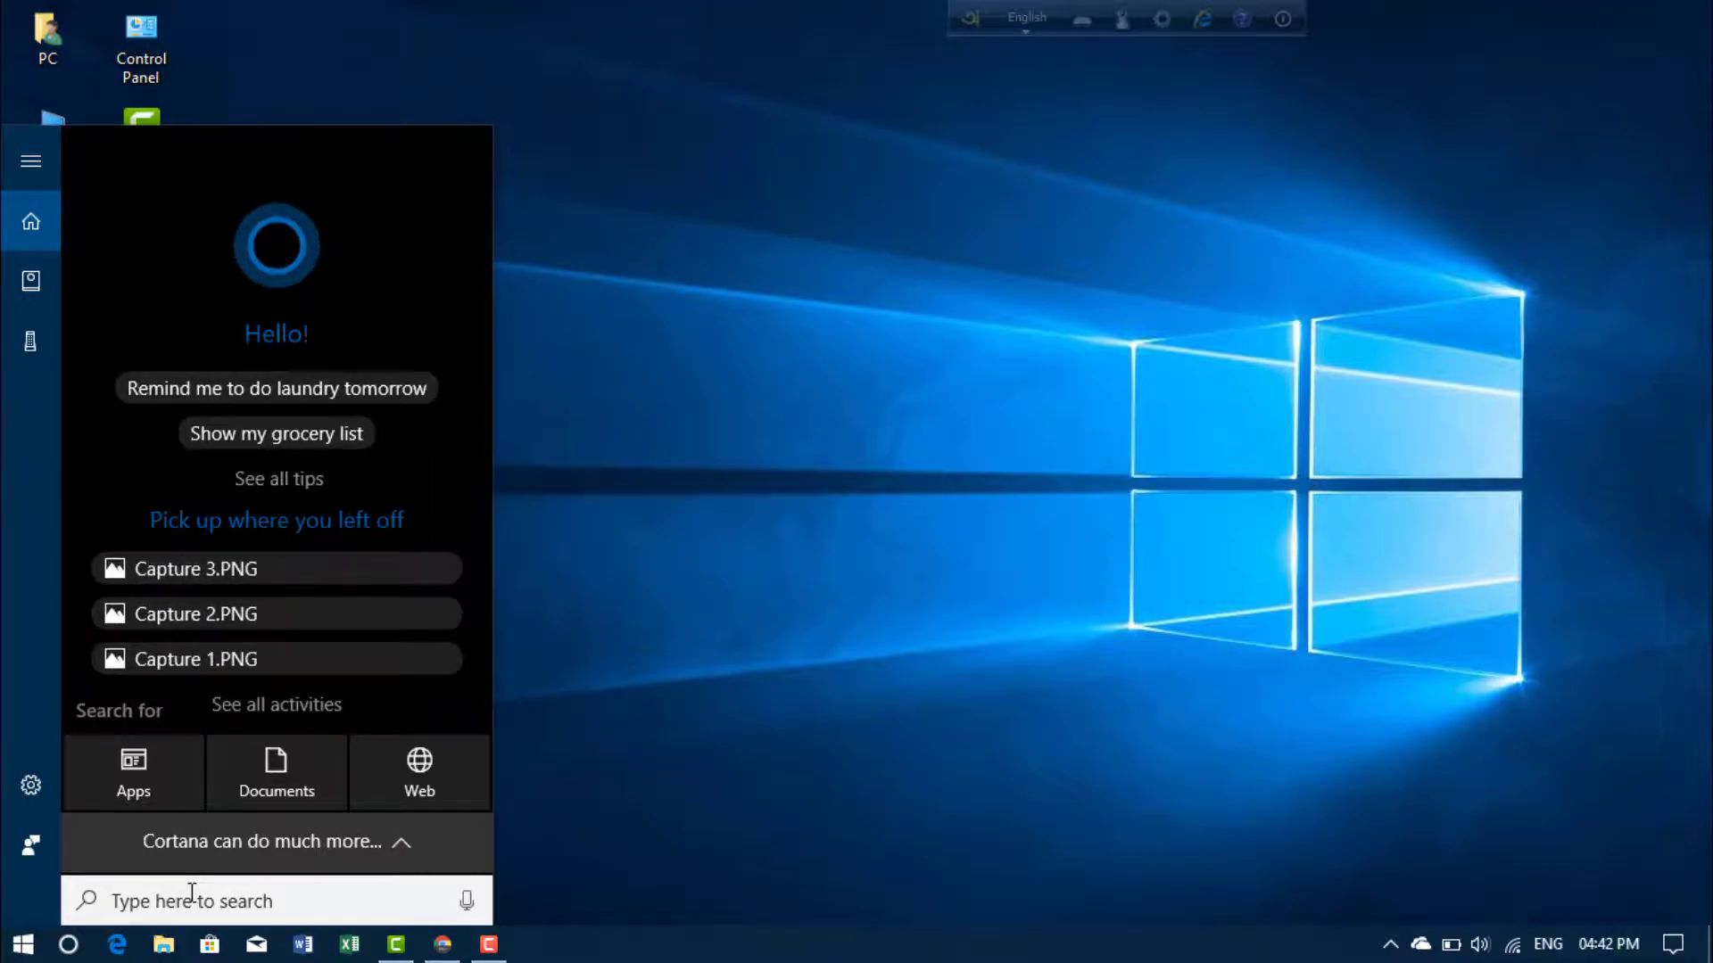
{"action": "type", "text": "s"}
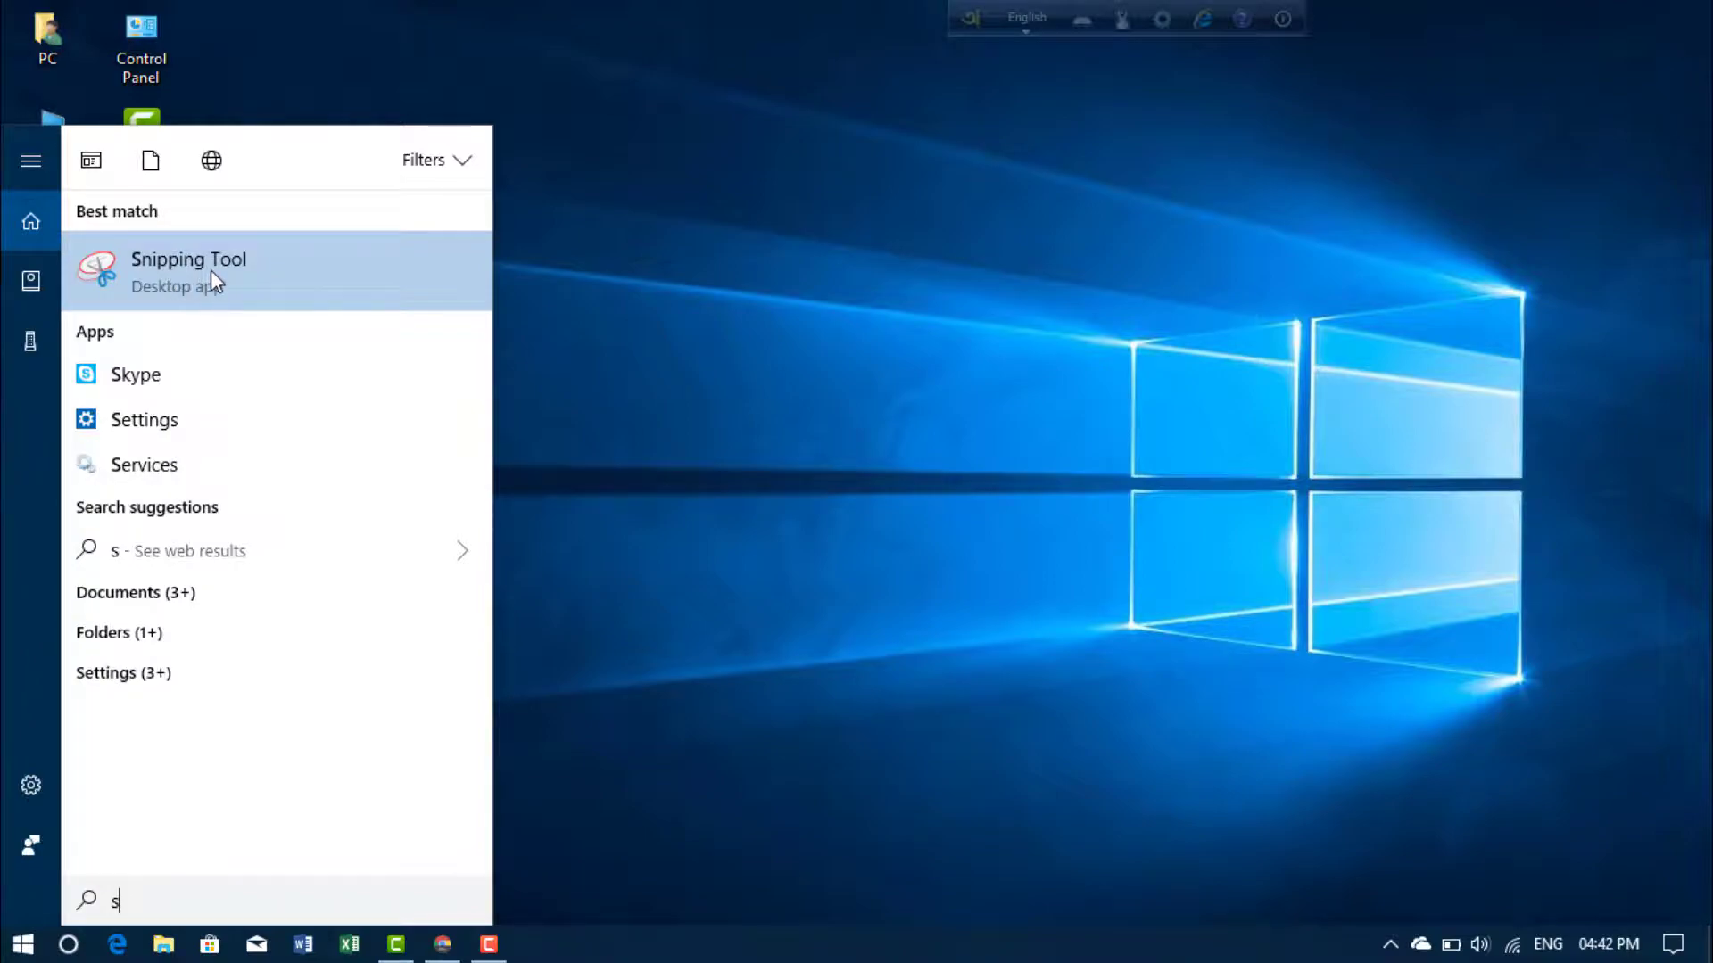
{"action": "left_click", "coordinate": [464, 163]}
{"action": "left_click", "coordinate": [515, 189]}
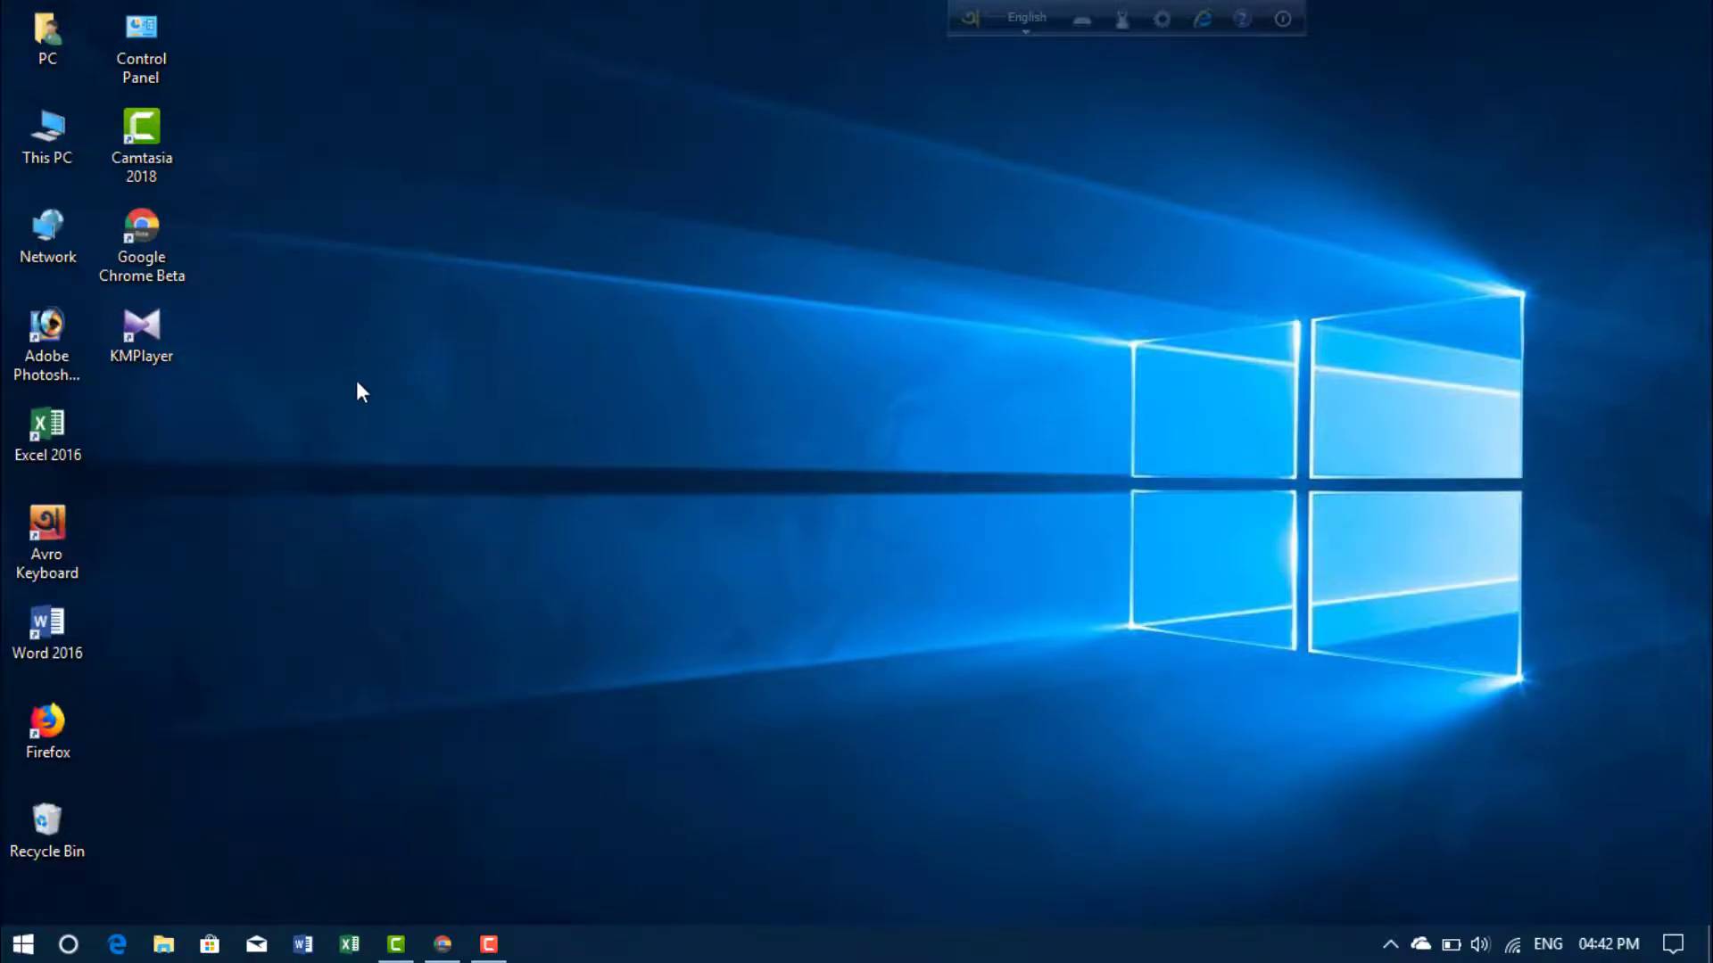
- Switch to Chrome's mango image results and change the keyboard input to English (United States)
{"action": "left_click", "coordinate": [444, 951]}
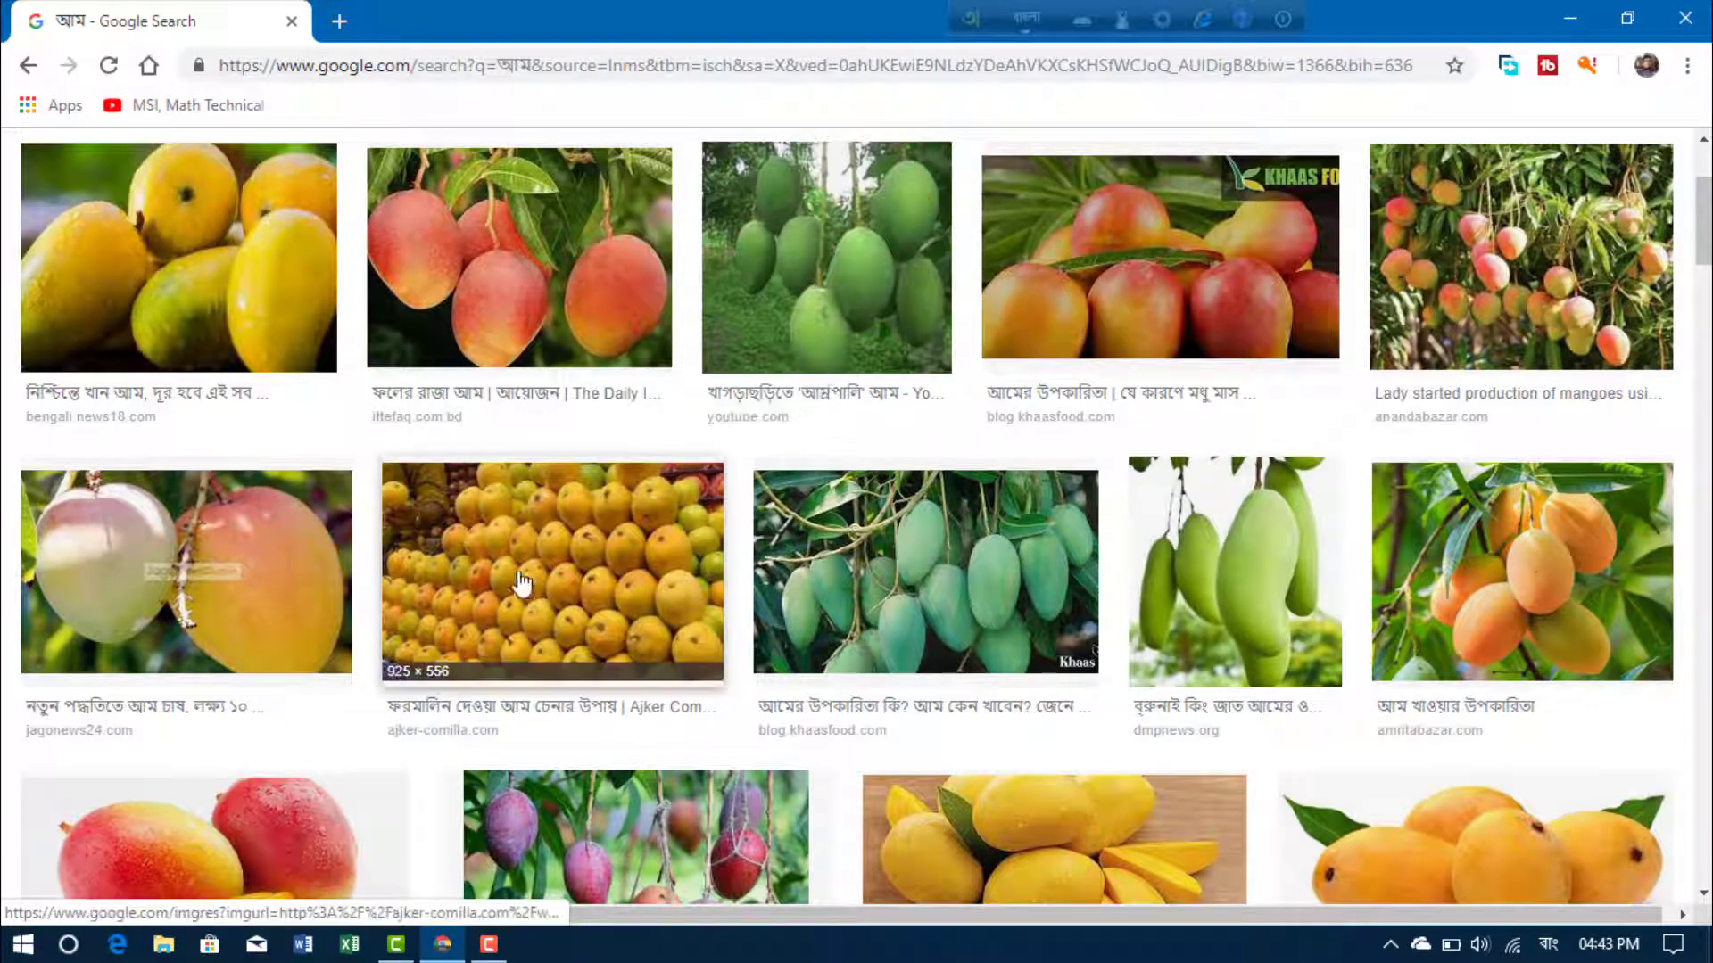
{"action": "left_click", "coordinate": [68, 945]}
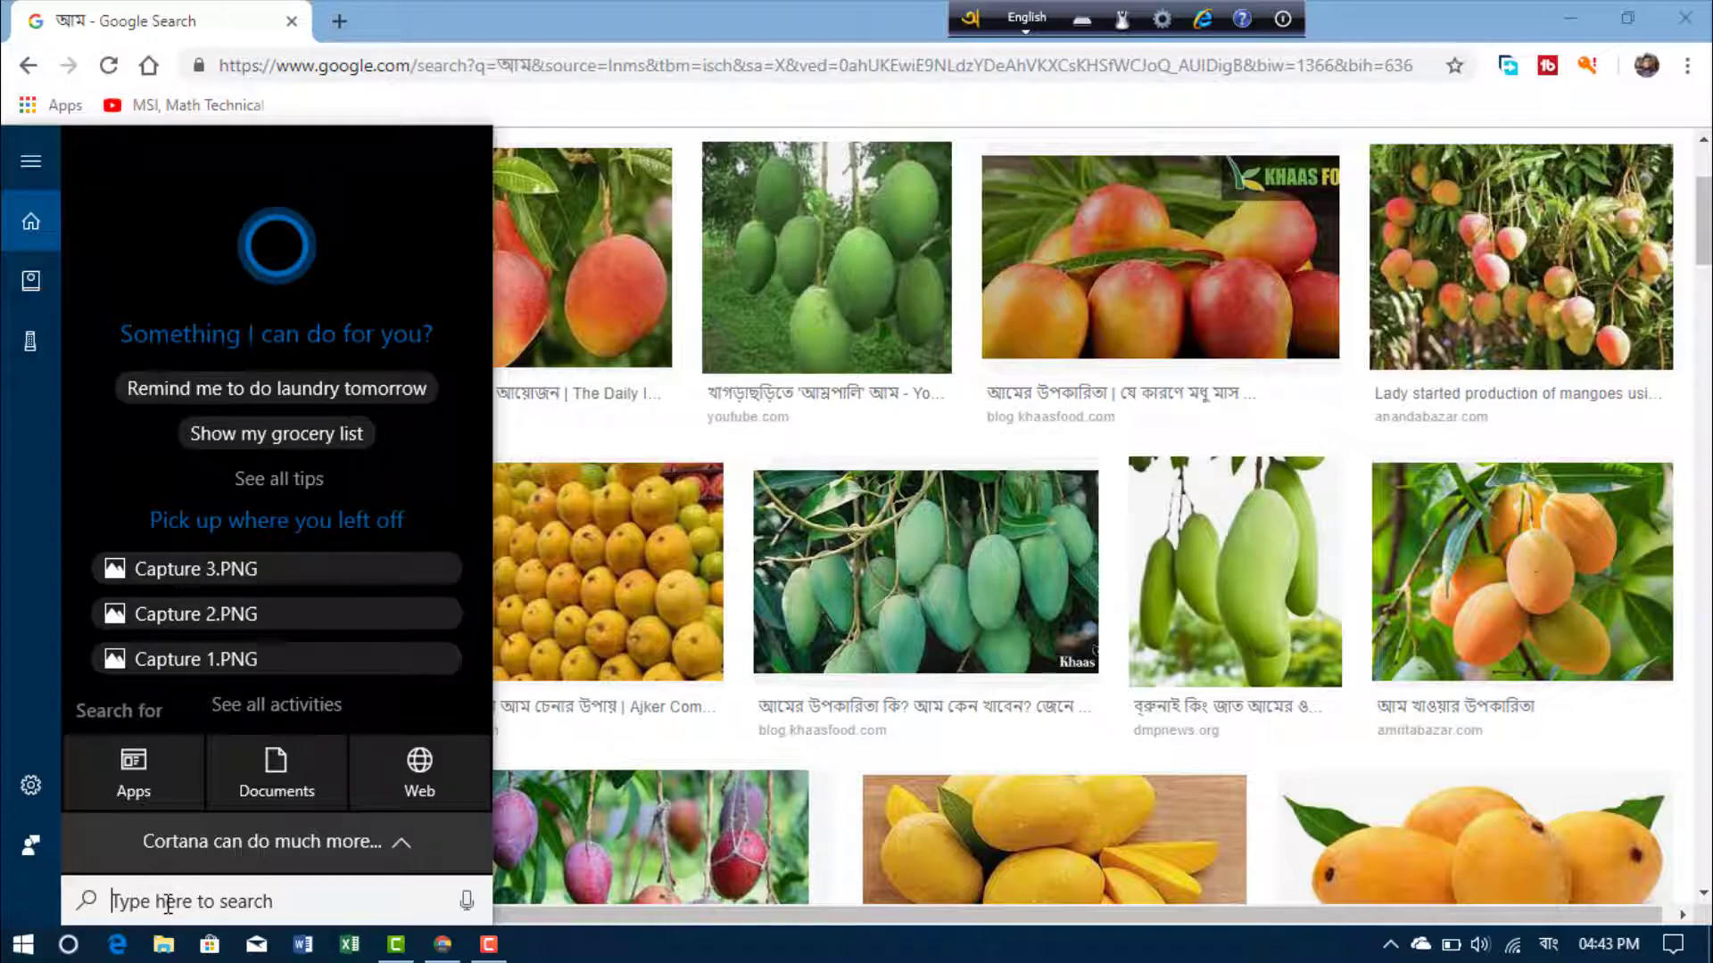
{"action": "type", "text": "Co"}
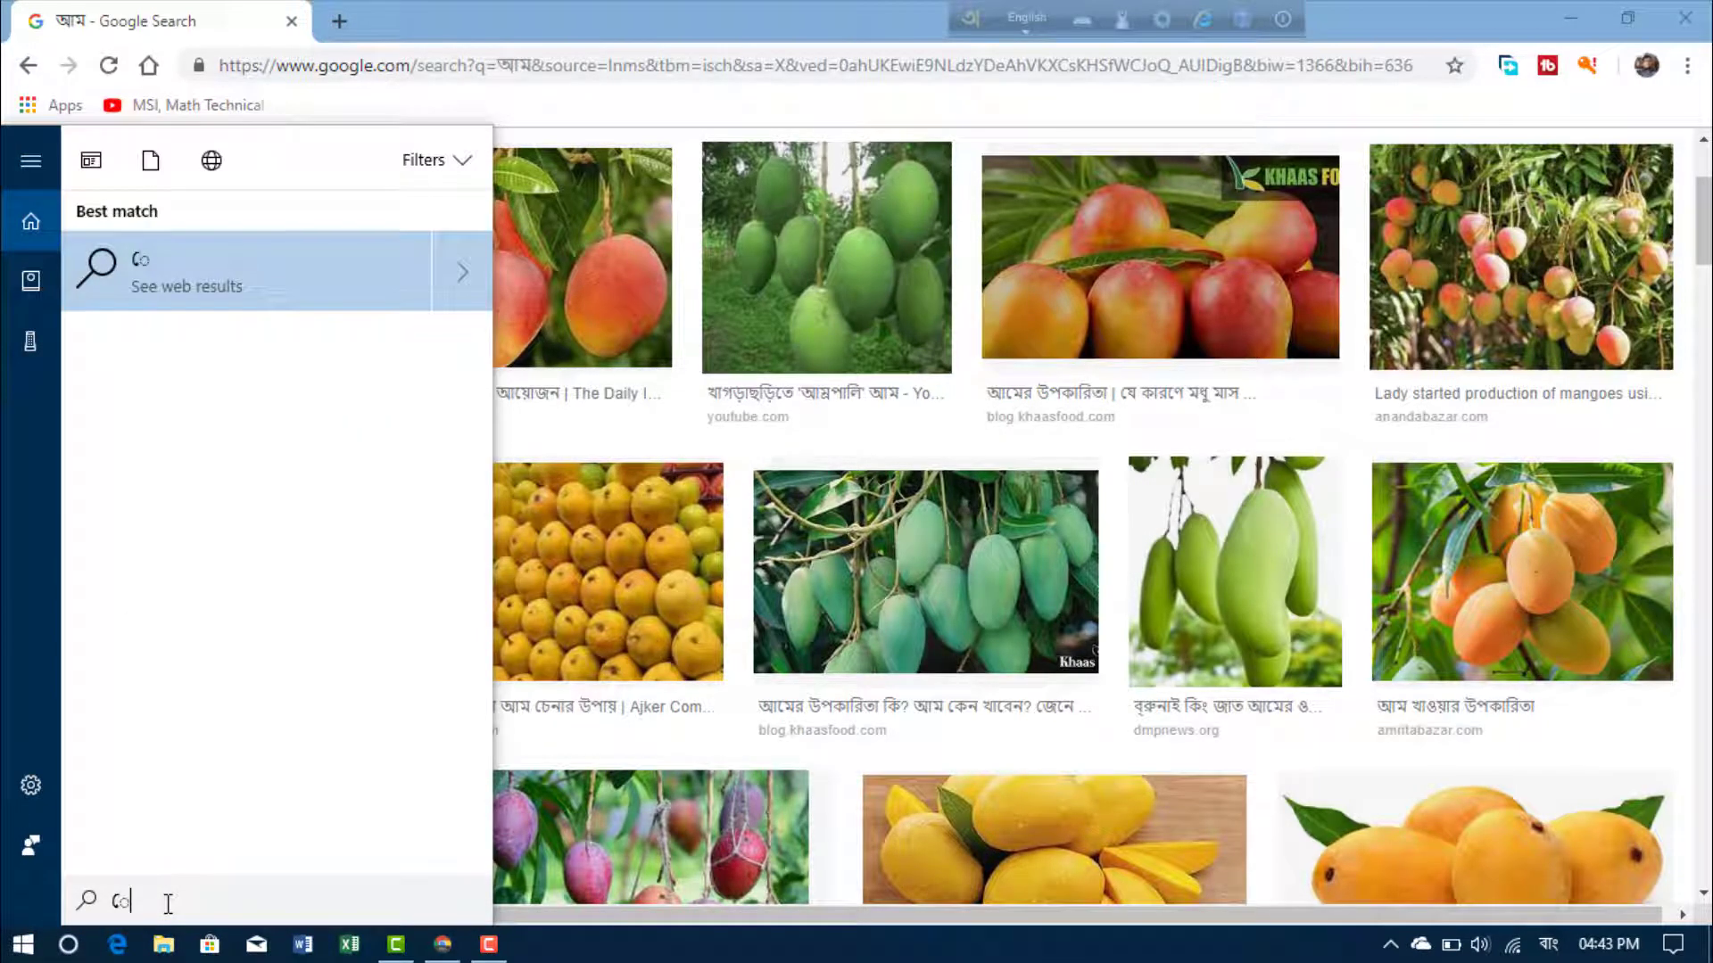
{"action": "key", "text": "BackSpace"}
{"action": "key", "text": "BackSpace"}
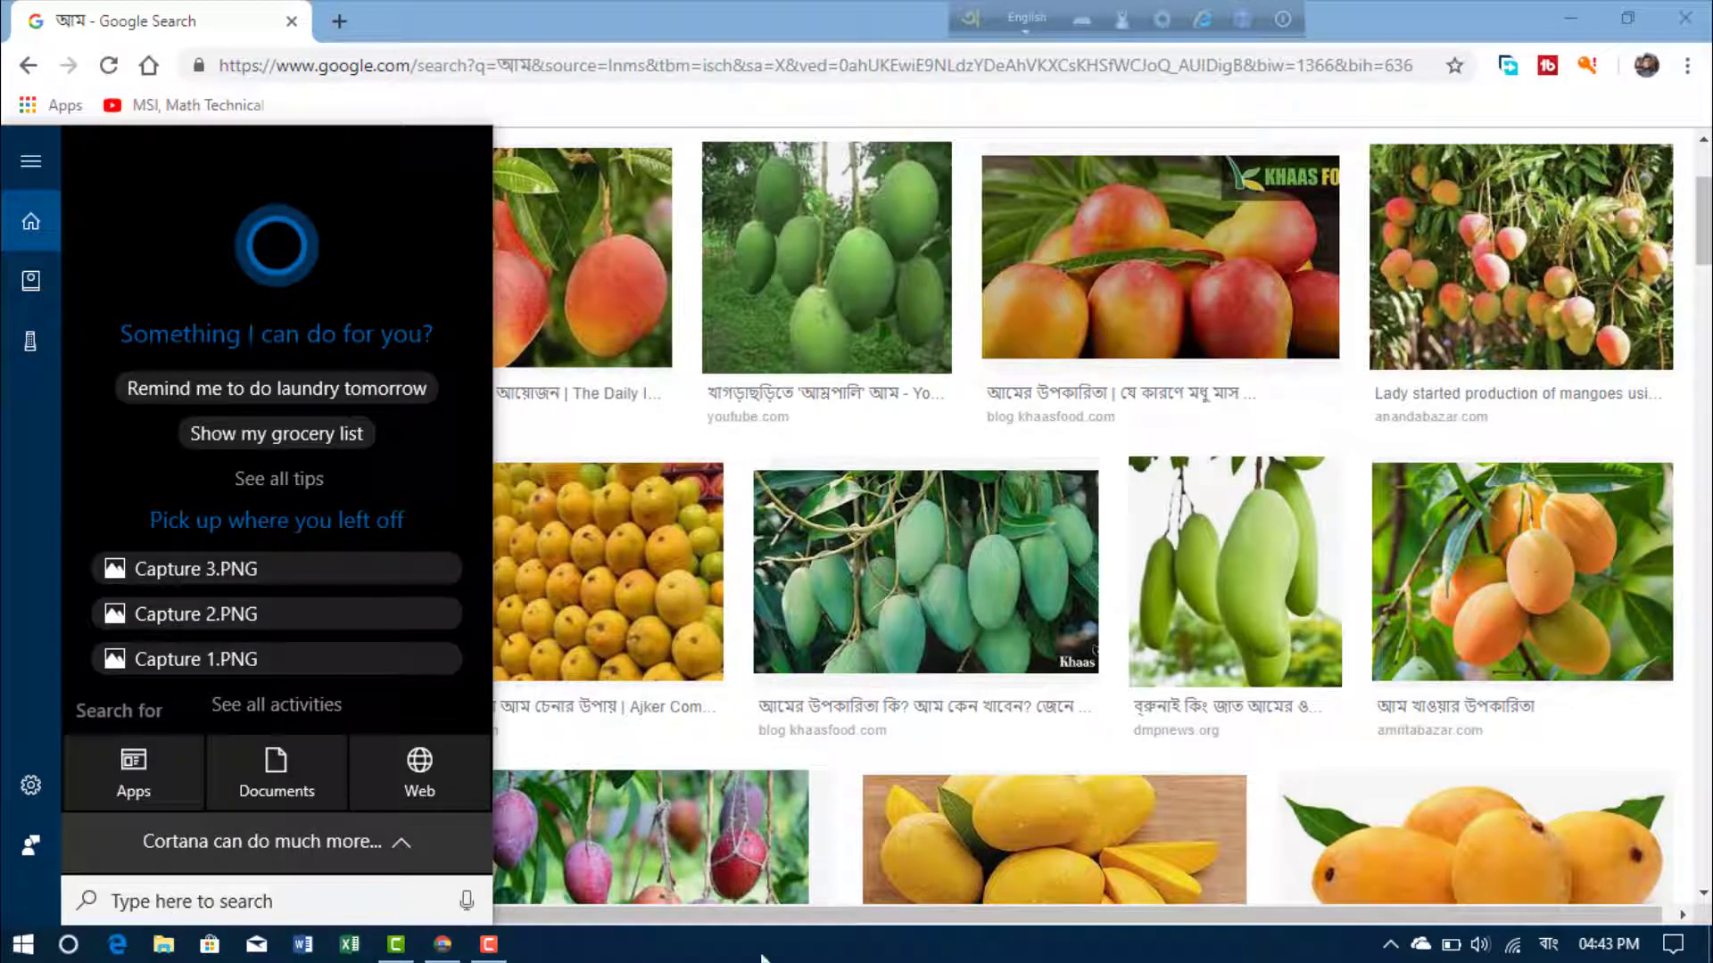
{"action": "left_click", "coordinate": [1549, 944]}
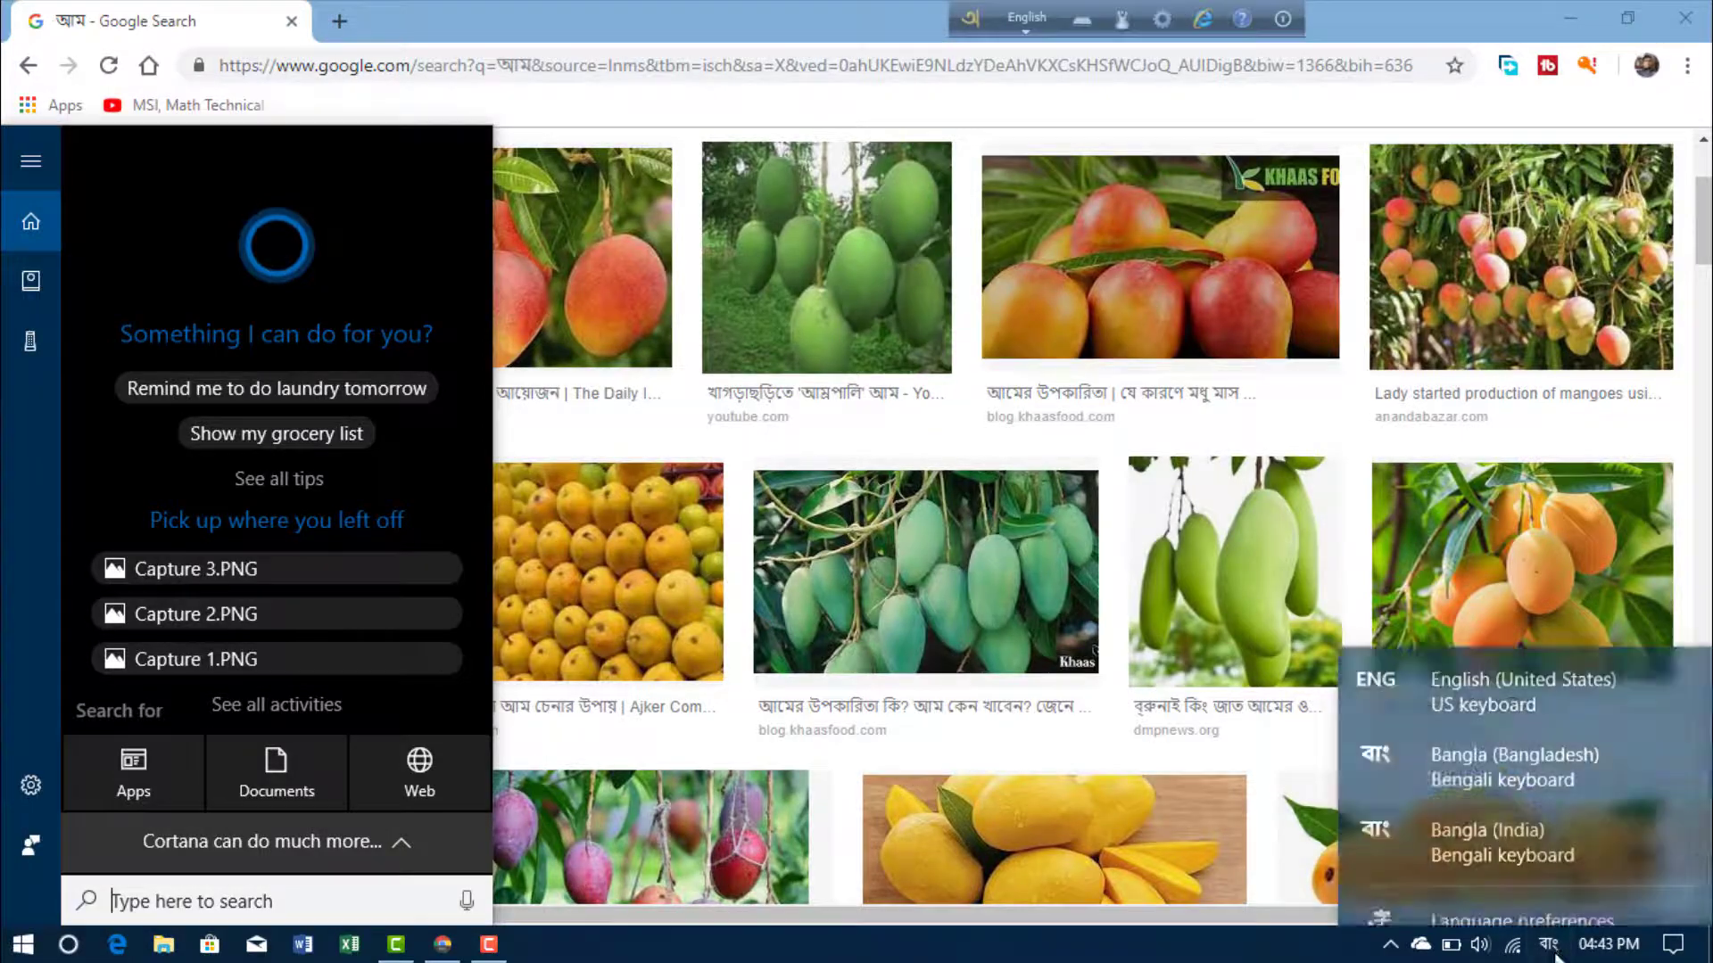
{"action": "left_click", "coordinate": [1523, 704]}
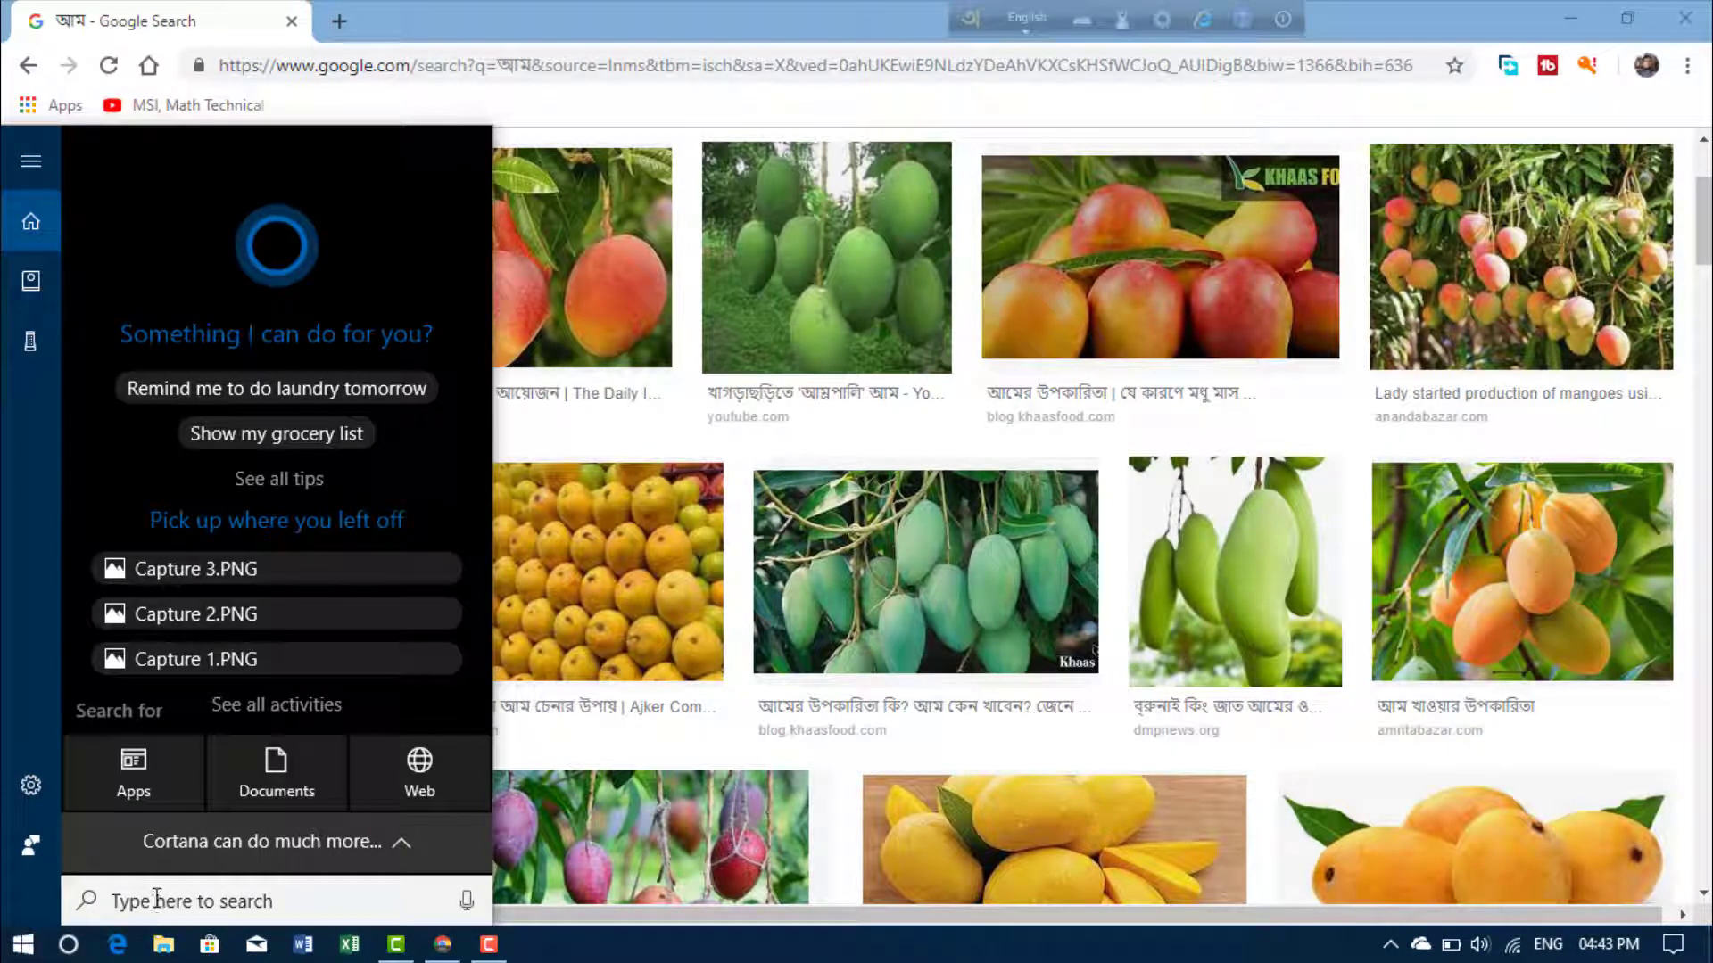
- Open Snipping Tool and capture a rectangular snip covering the visible grid of mango image results
{"action": "type", "text": "s"}
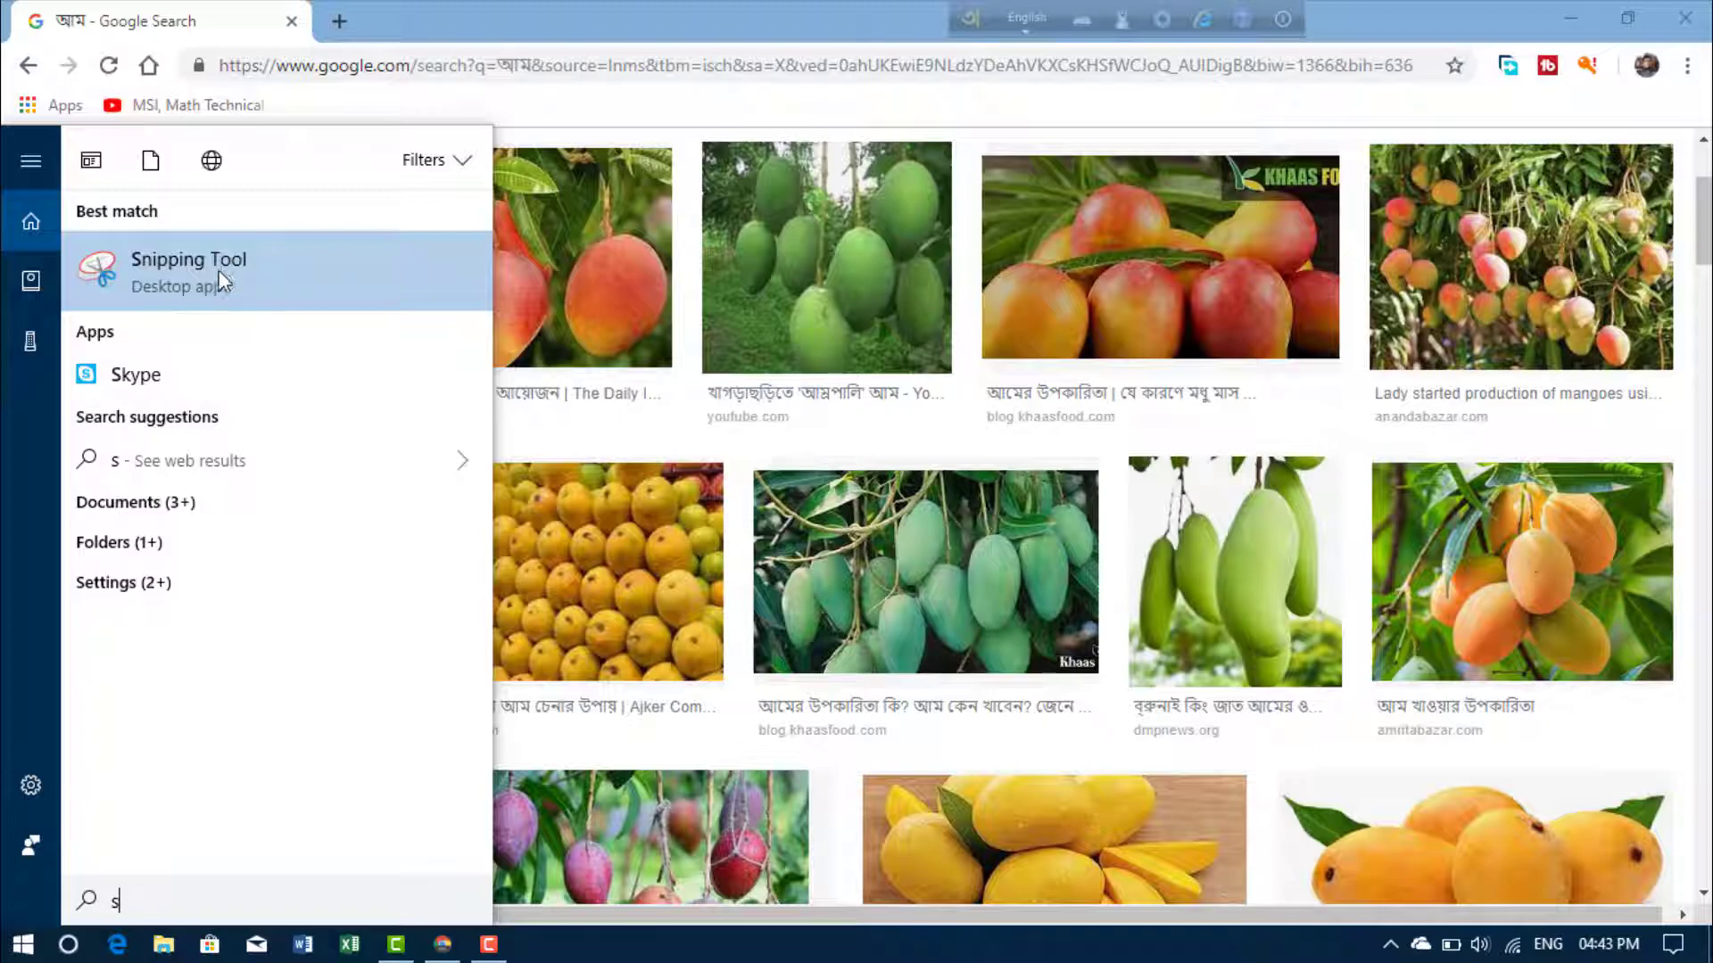
{"action": "left_click", "coordinate": [243, 269]}
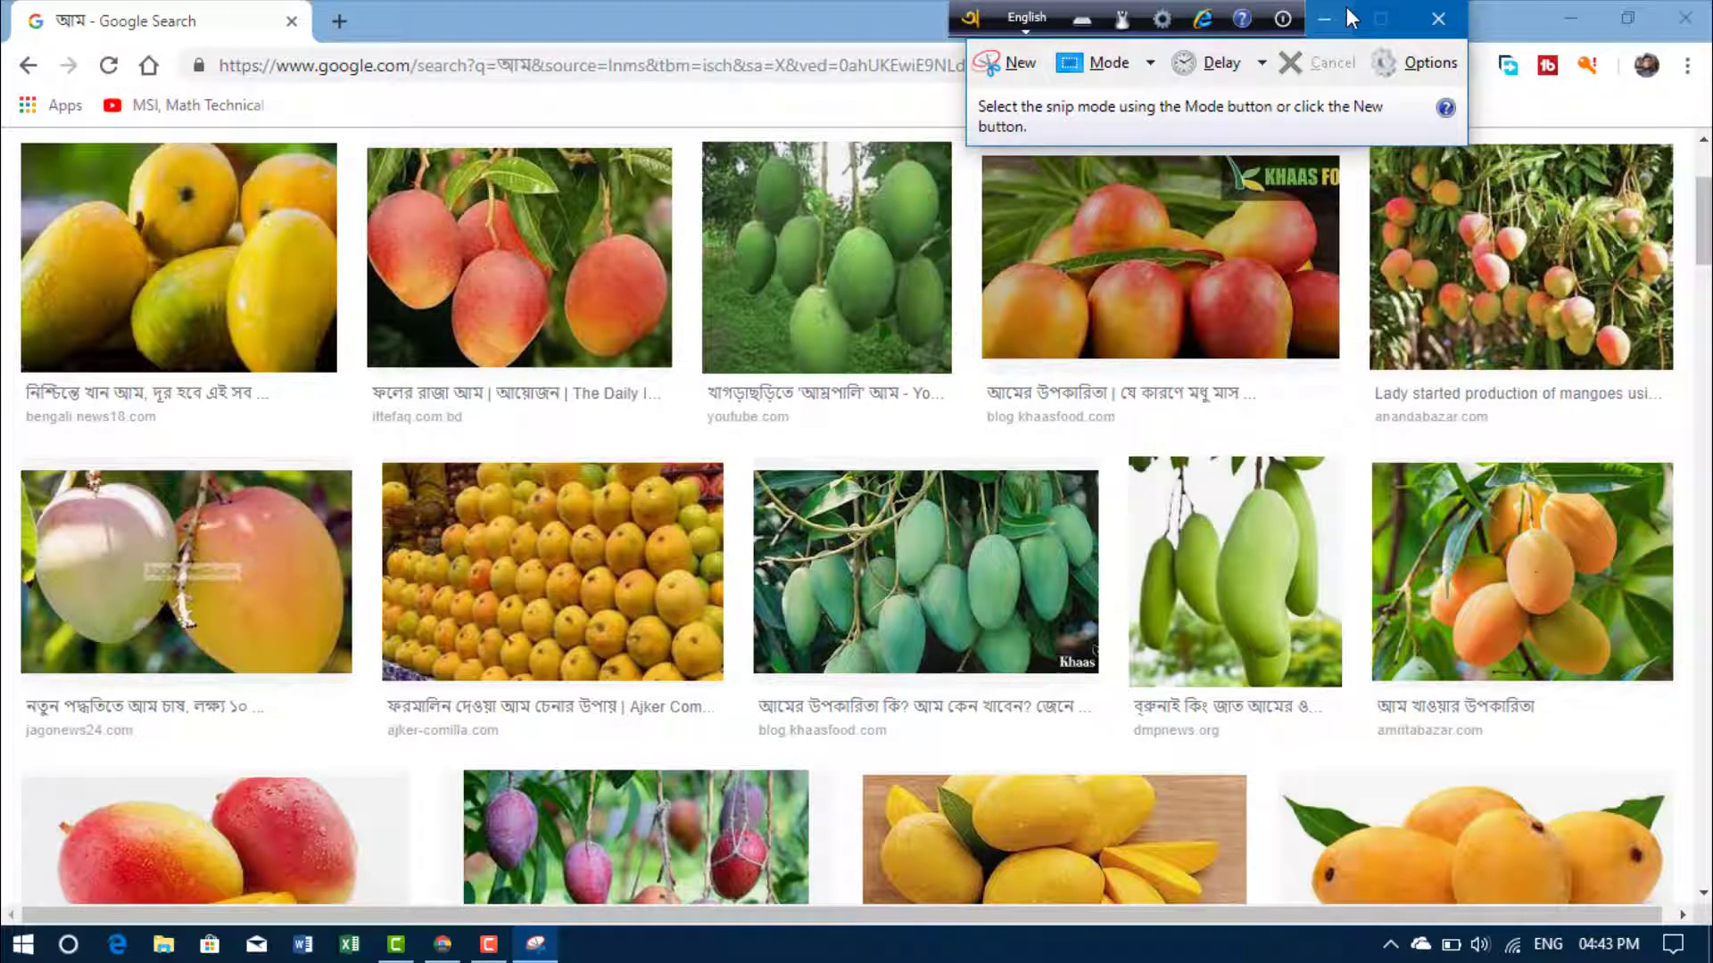
{"action": "left_click", "coordinate": [1017, 64]}
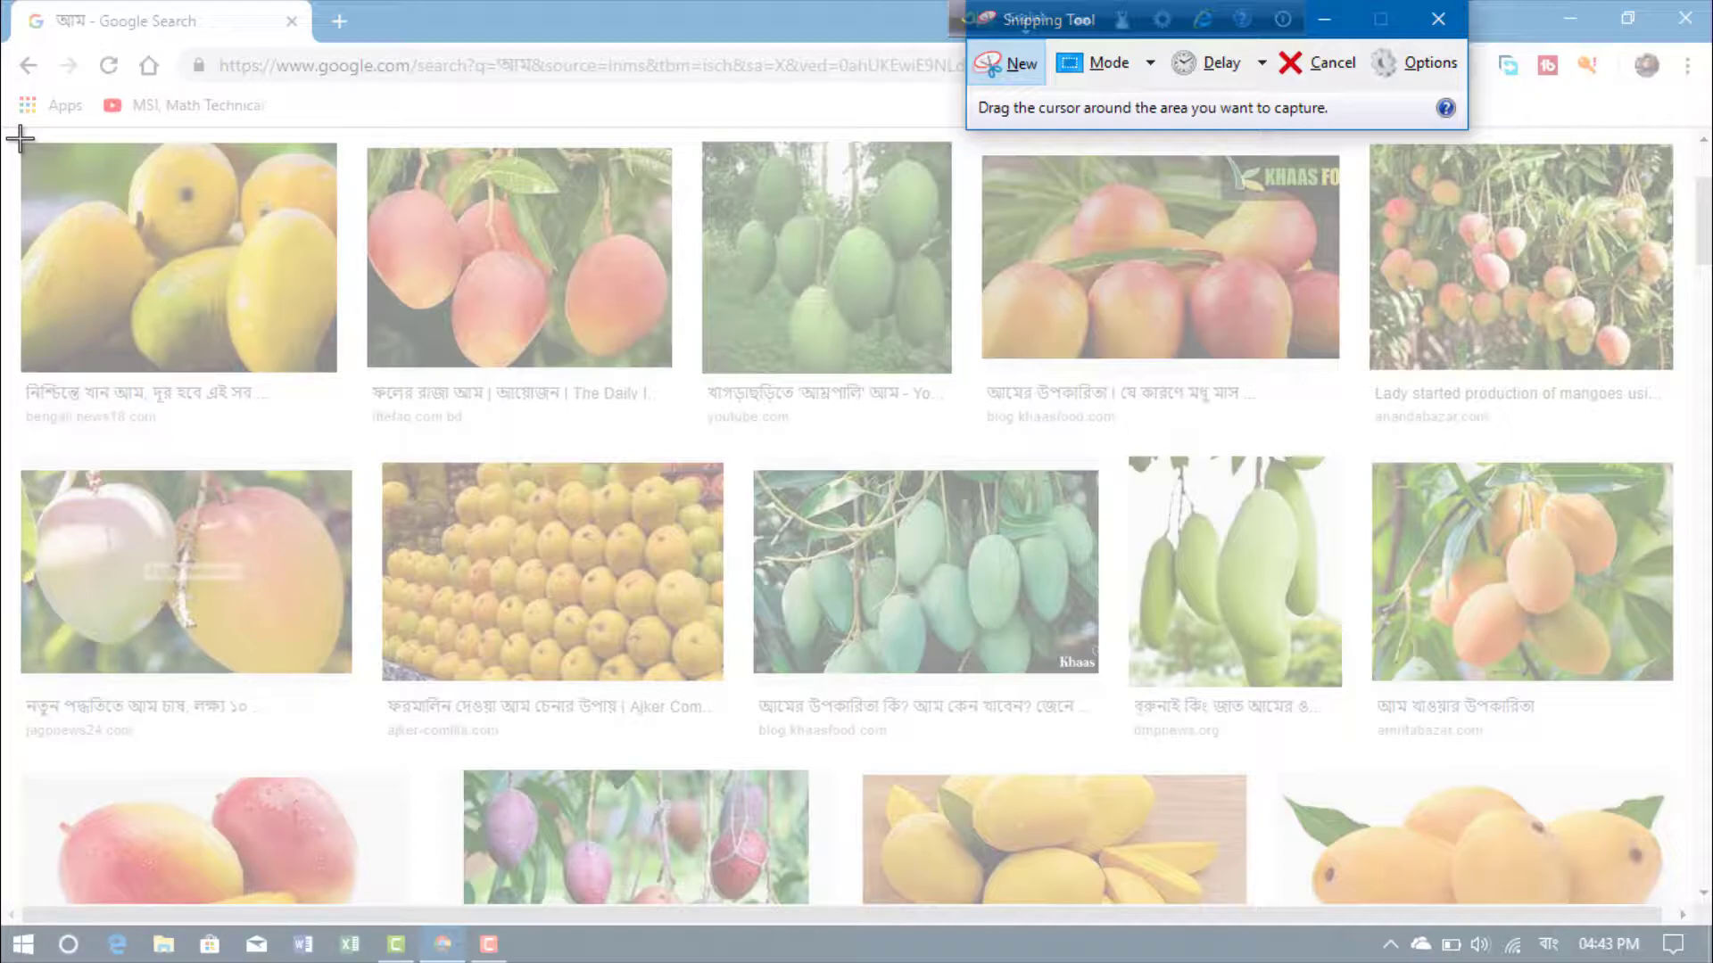
{"action": "left_click_drag", "start_coordinate": [20, 141], "coordinate": [1675, 907]}
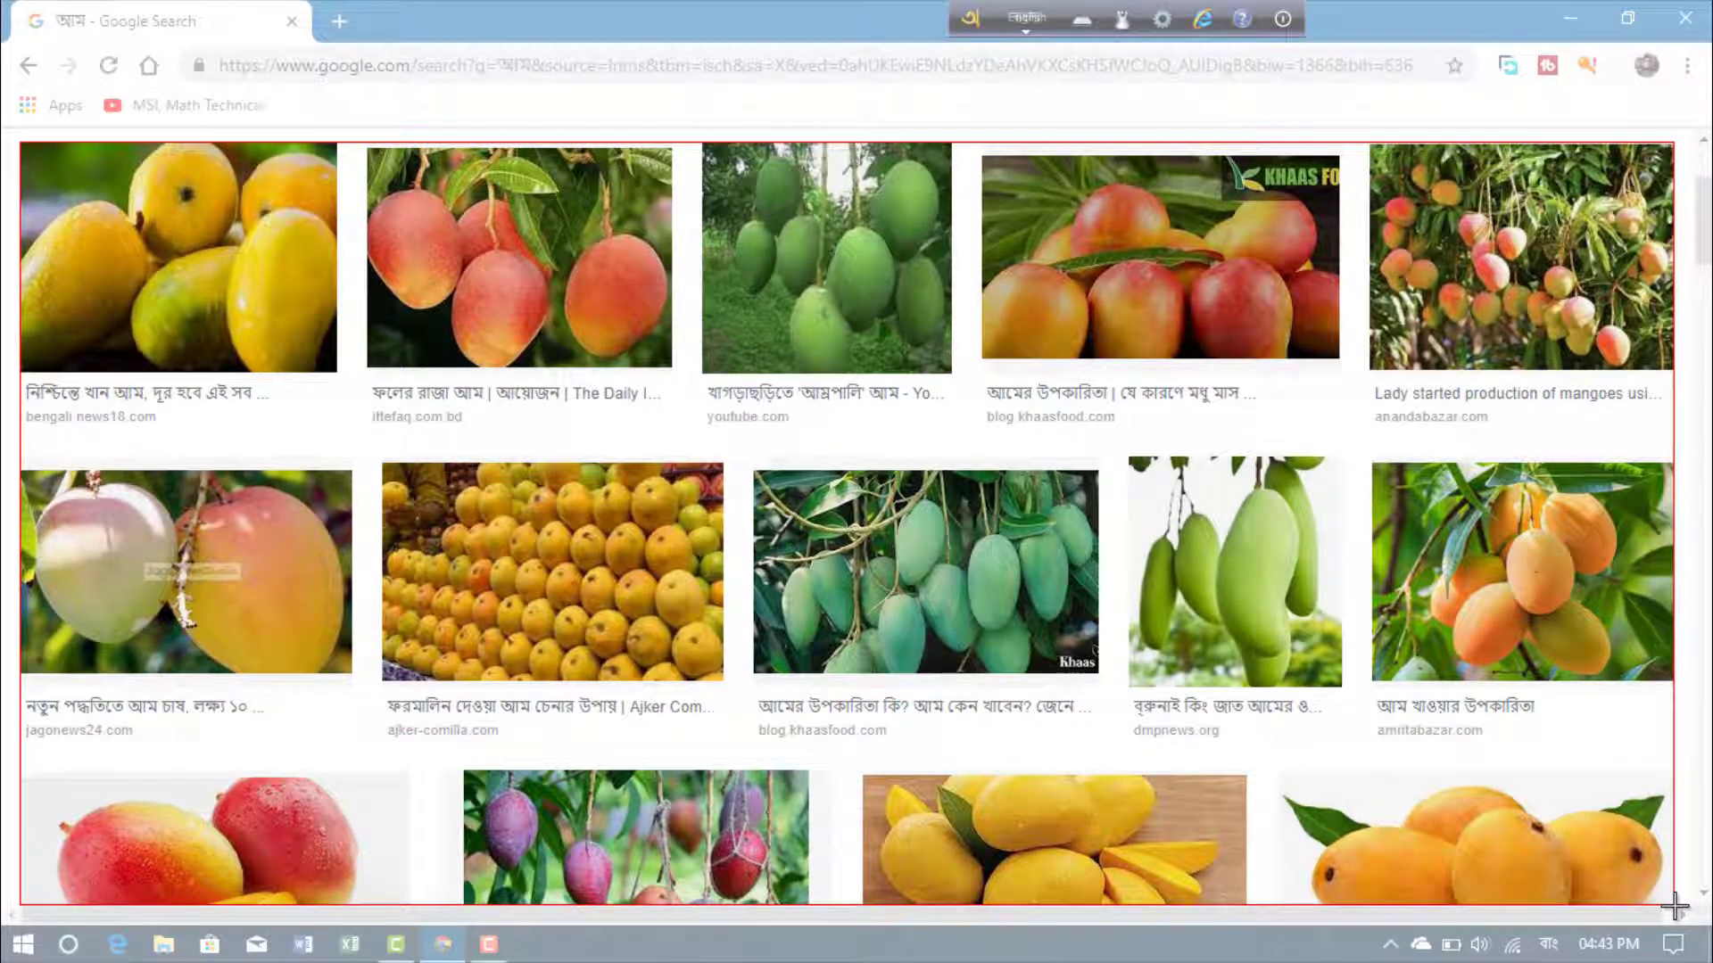
{"action": "left_click_drag", "start_coordinate": [1674, 908], "coordinate": [1674, 907]}
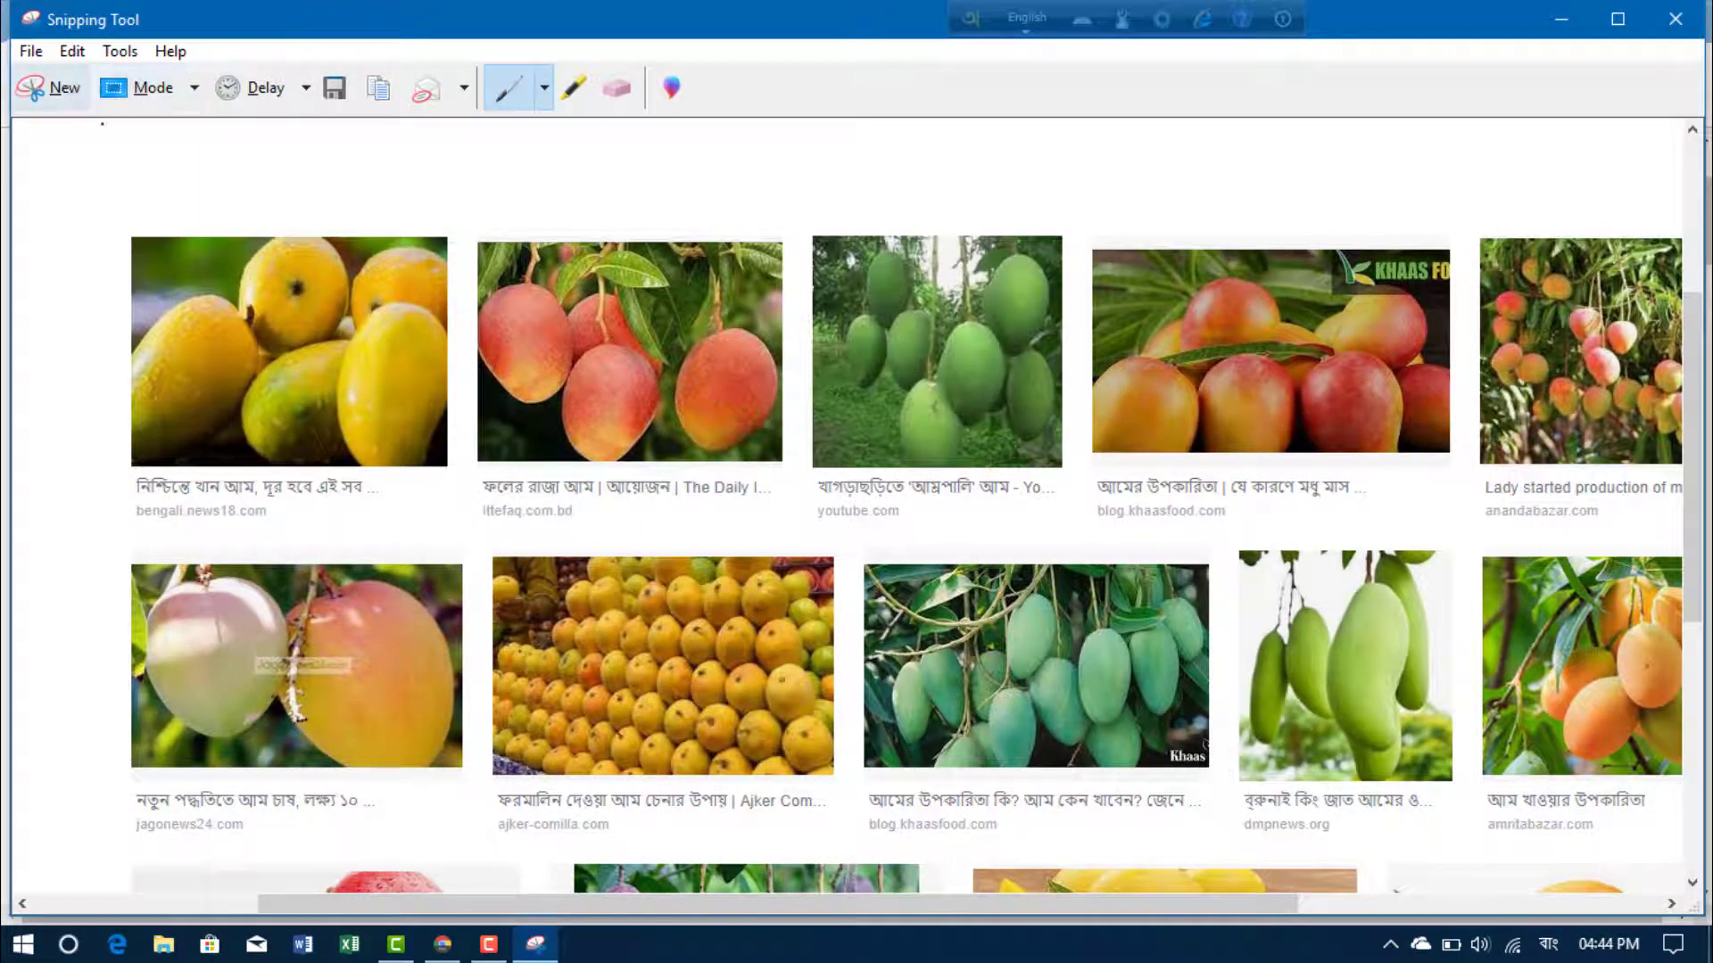
- Save the snip as a PNG named "Capture 4" in the Pictures folder, and close Snipping Tool and Chrome
{"action": "left_click", "coordinate": [31, 52]}
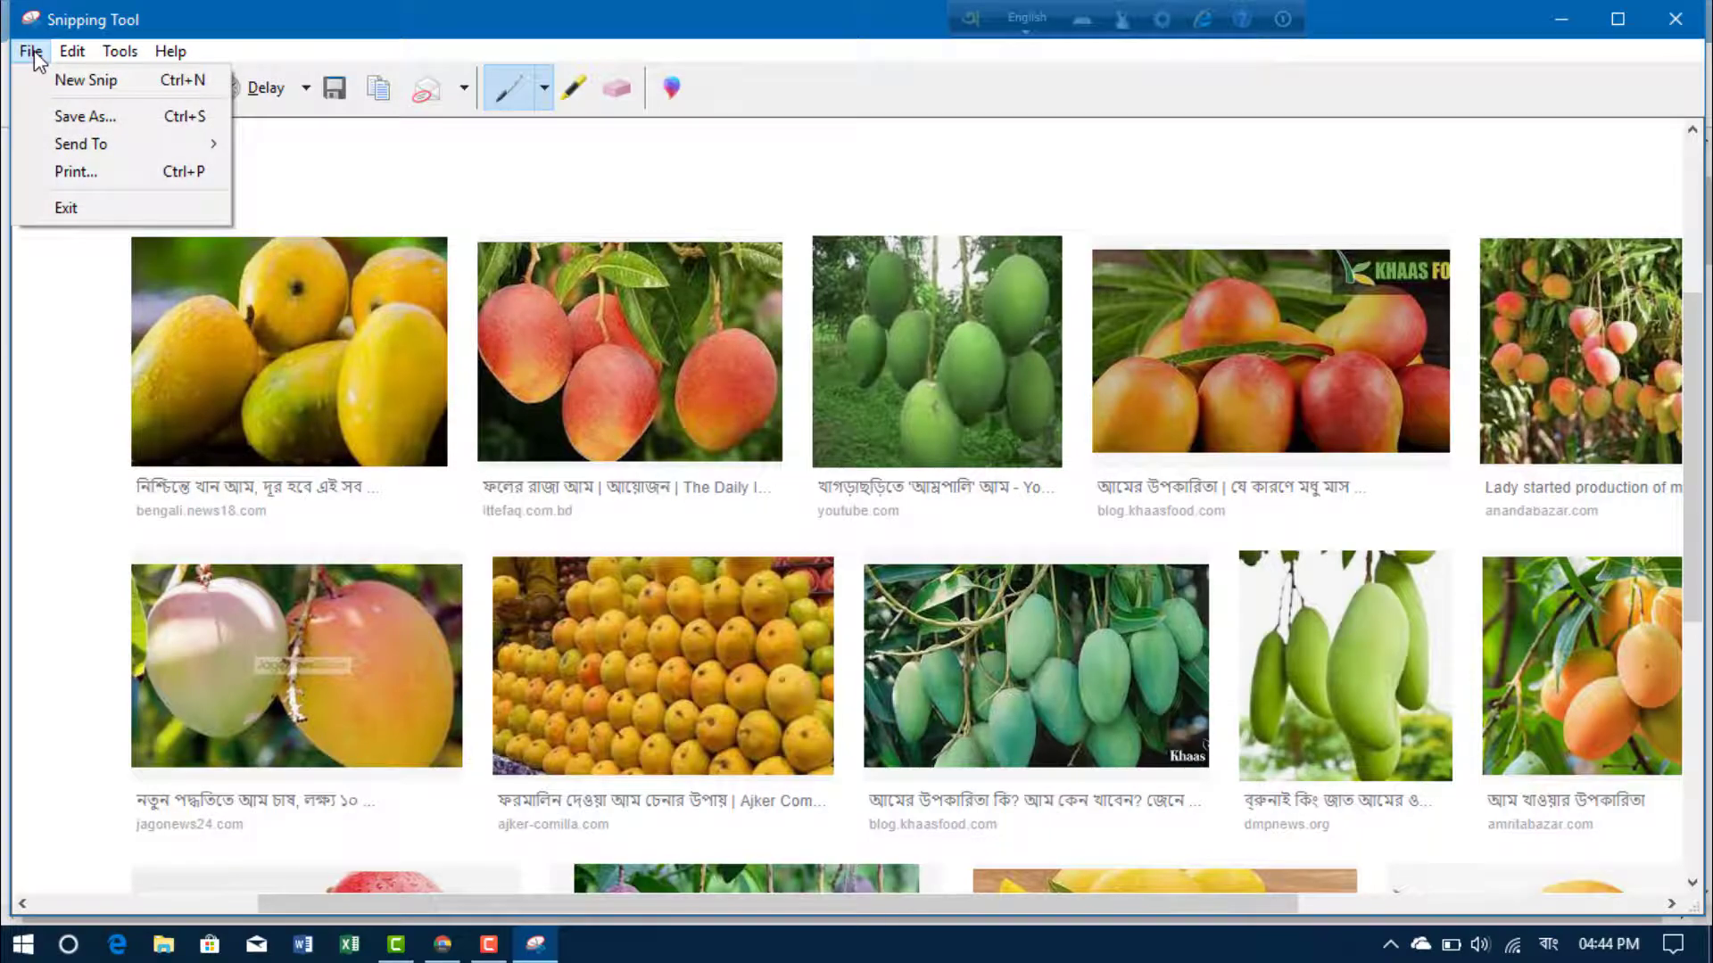
{"action": "left_click", "coordinate": [85, 116]}
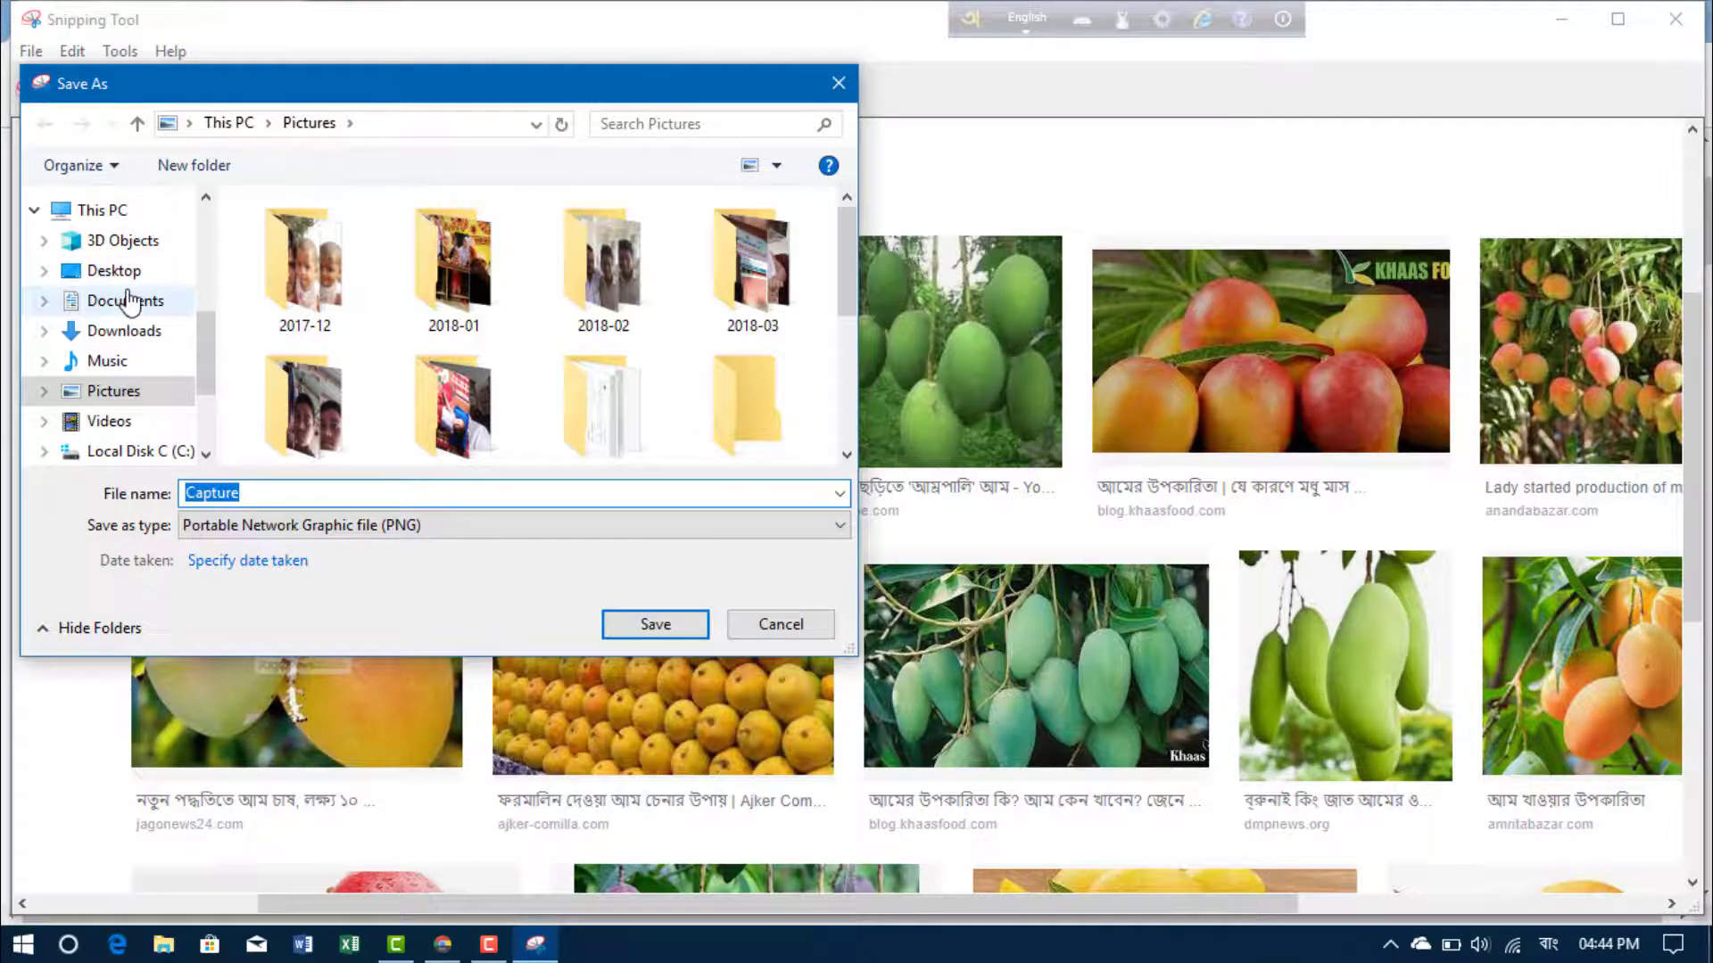
{"action": "left_click", "coordinate": [393, 490]}
{"action": "type", "text": "4"}
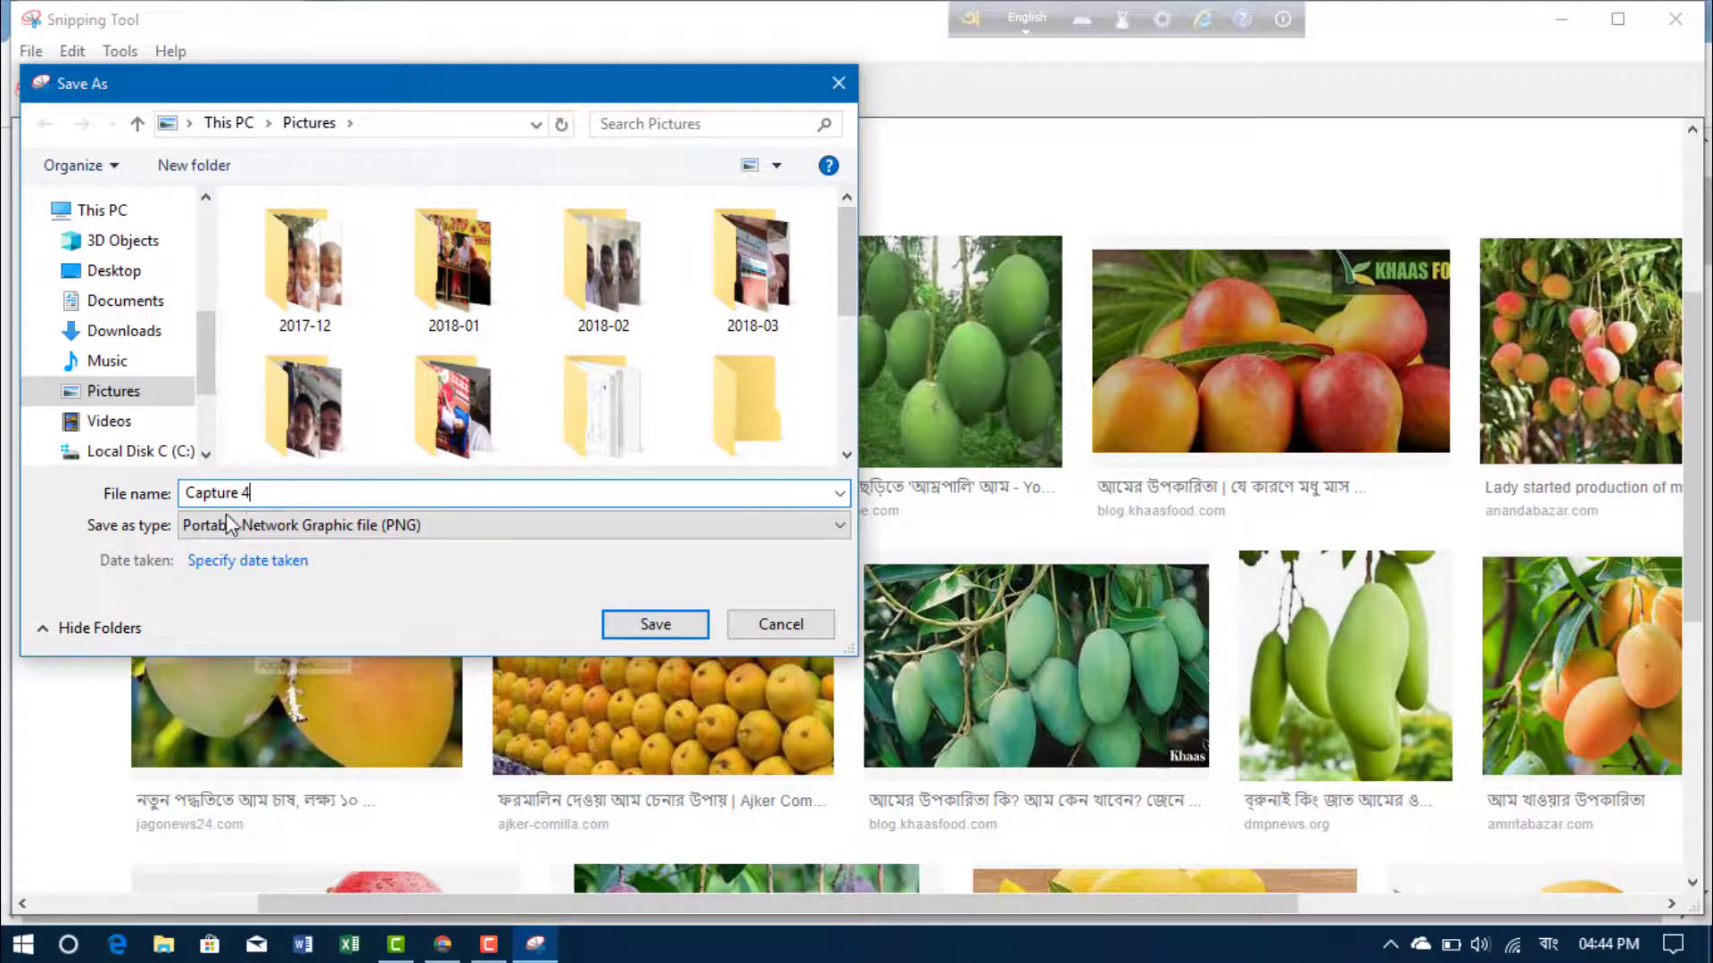
{"action": "left_click", "coordinate": [688, 632]}
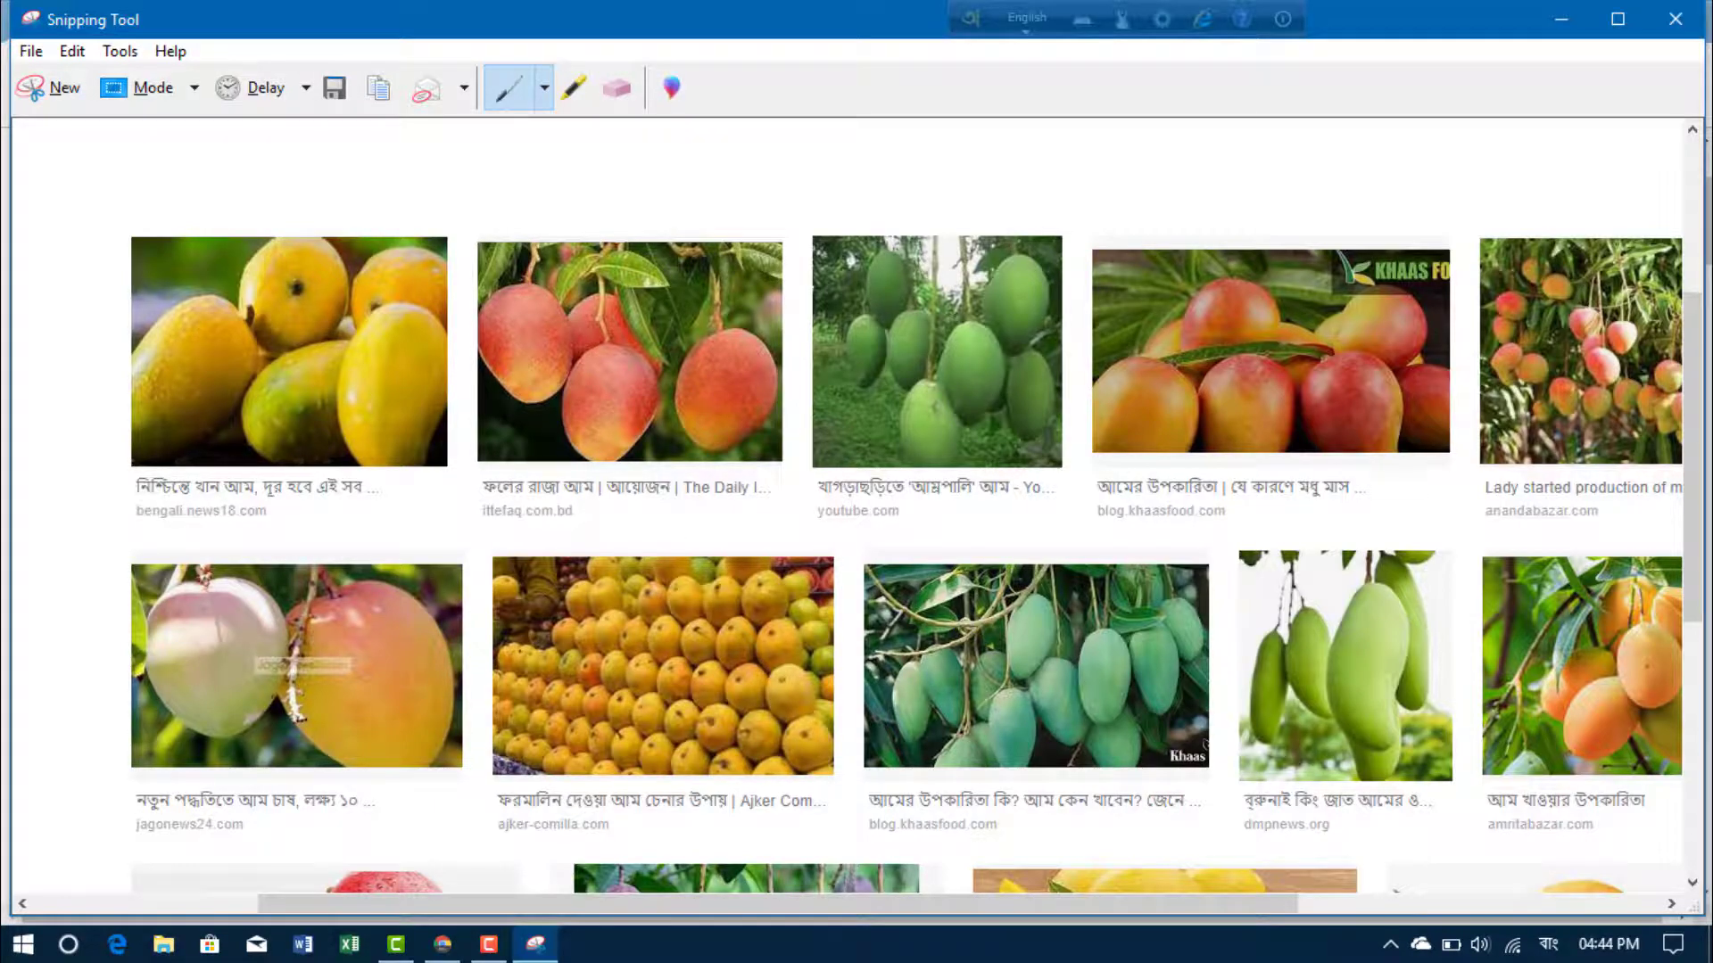
{"action": "left_click", "coordinate": [1675, 18]}
{"action": "left_click", "coordinate": [1685, 19]}
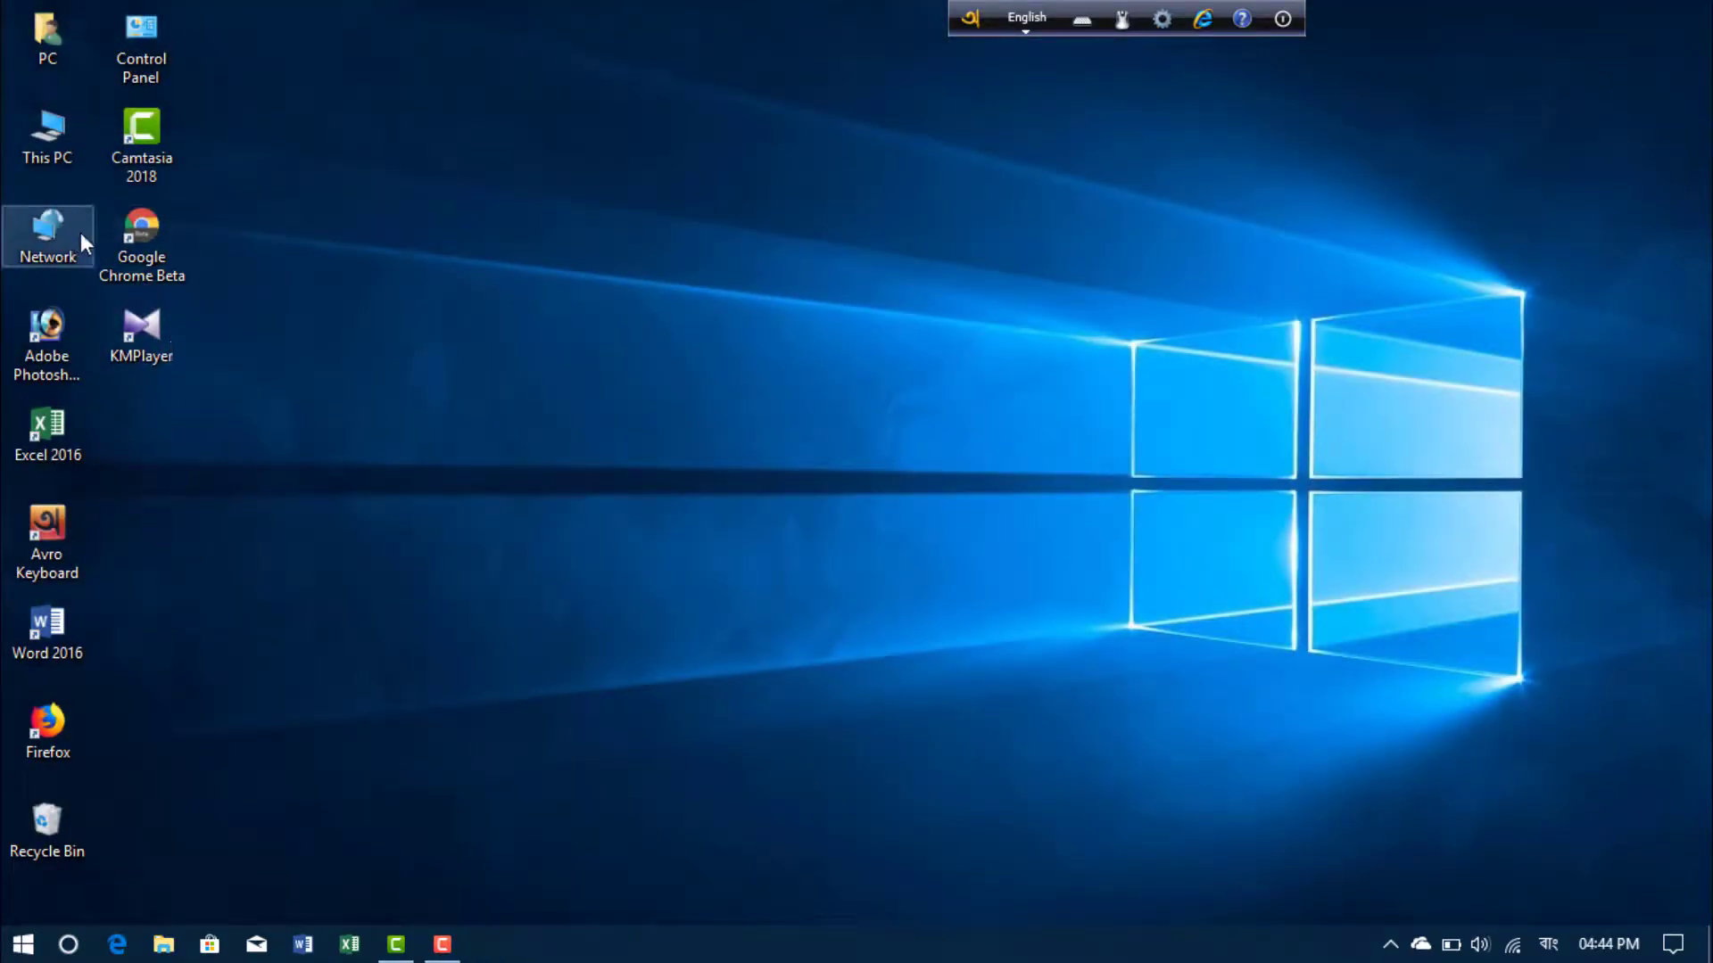
- View the saved Capture 4 image from the Pictures folder, and close the photo viewer and the folder window
{"action": "double_click", "coordinate": [47, 127]}
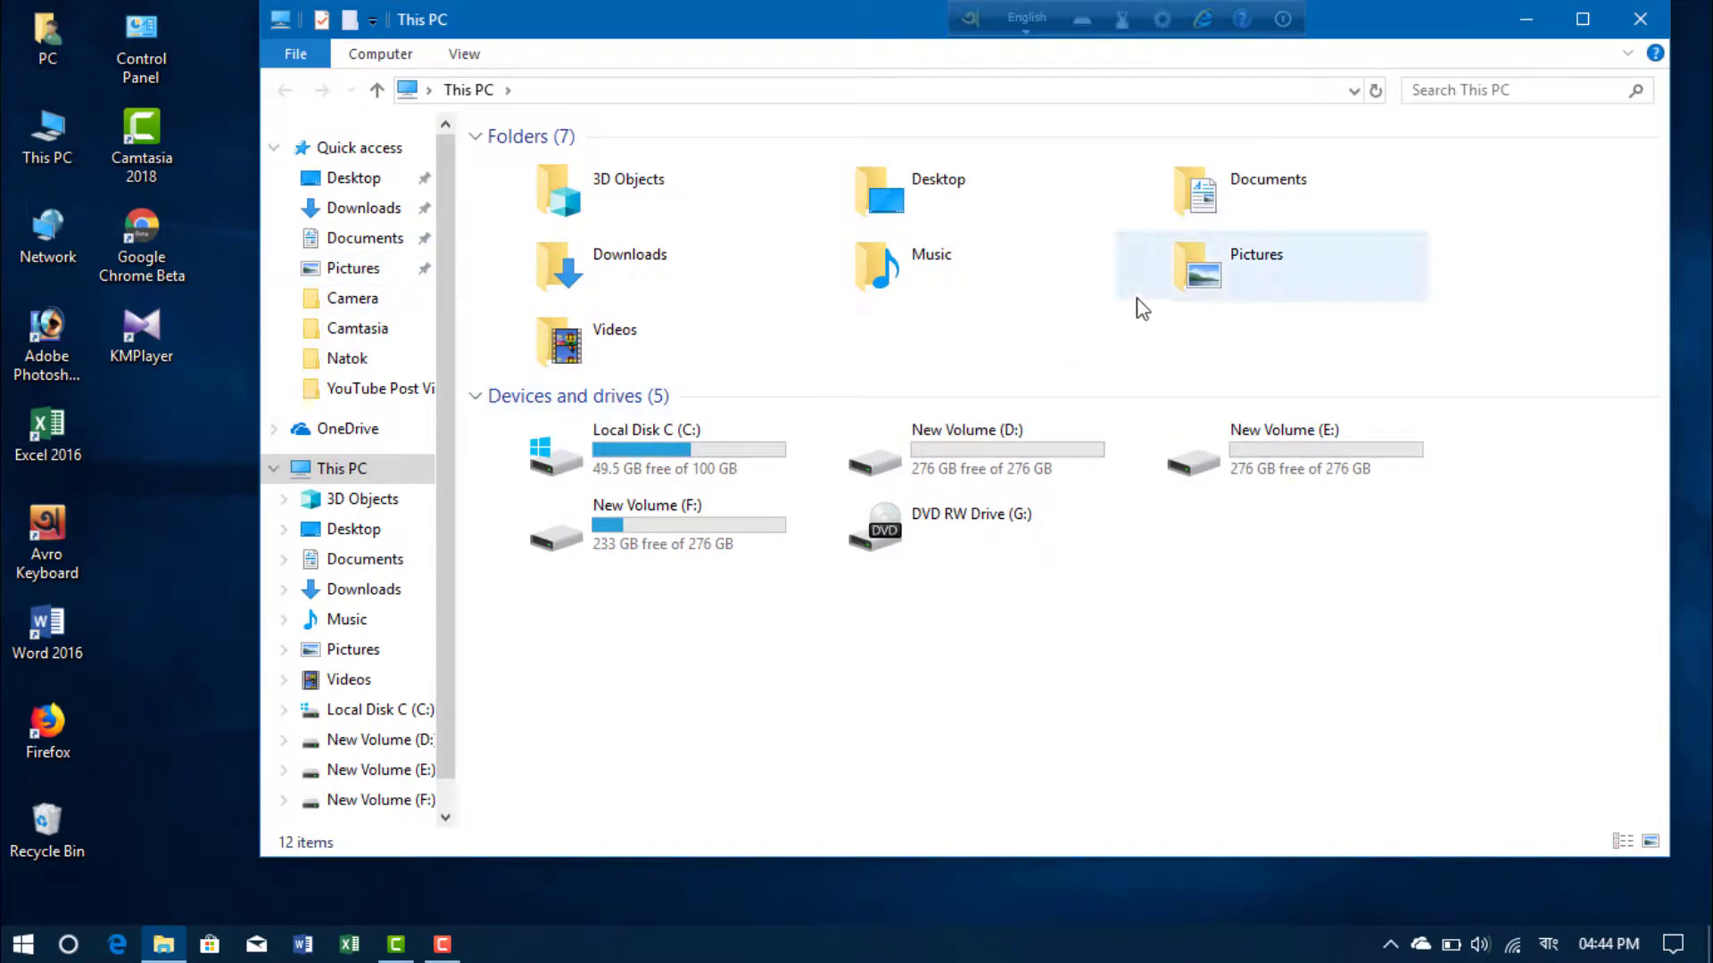
{"action": "double_click", "coordinate": [1192, 268]}
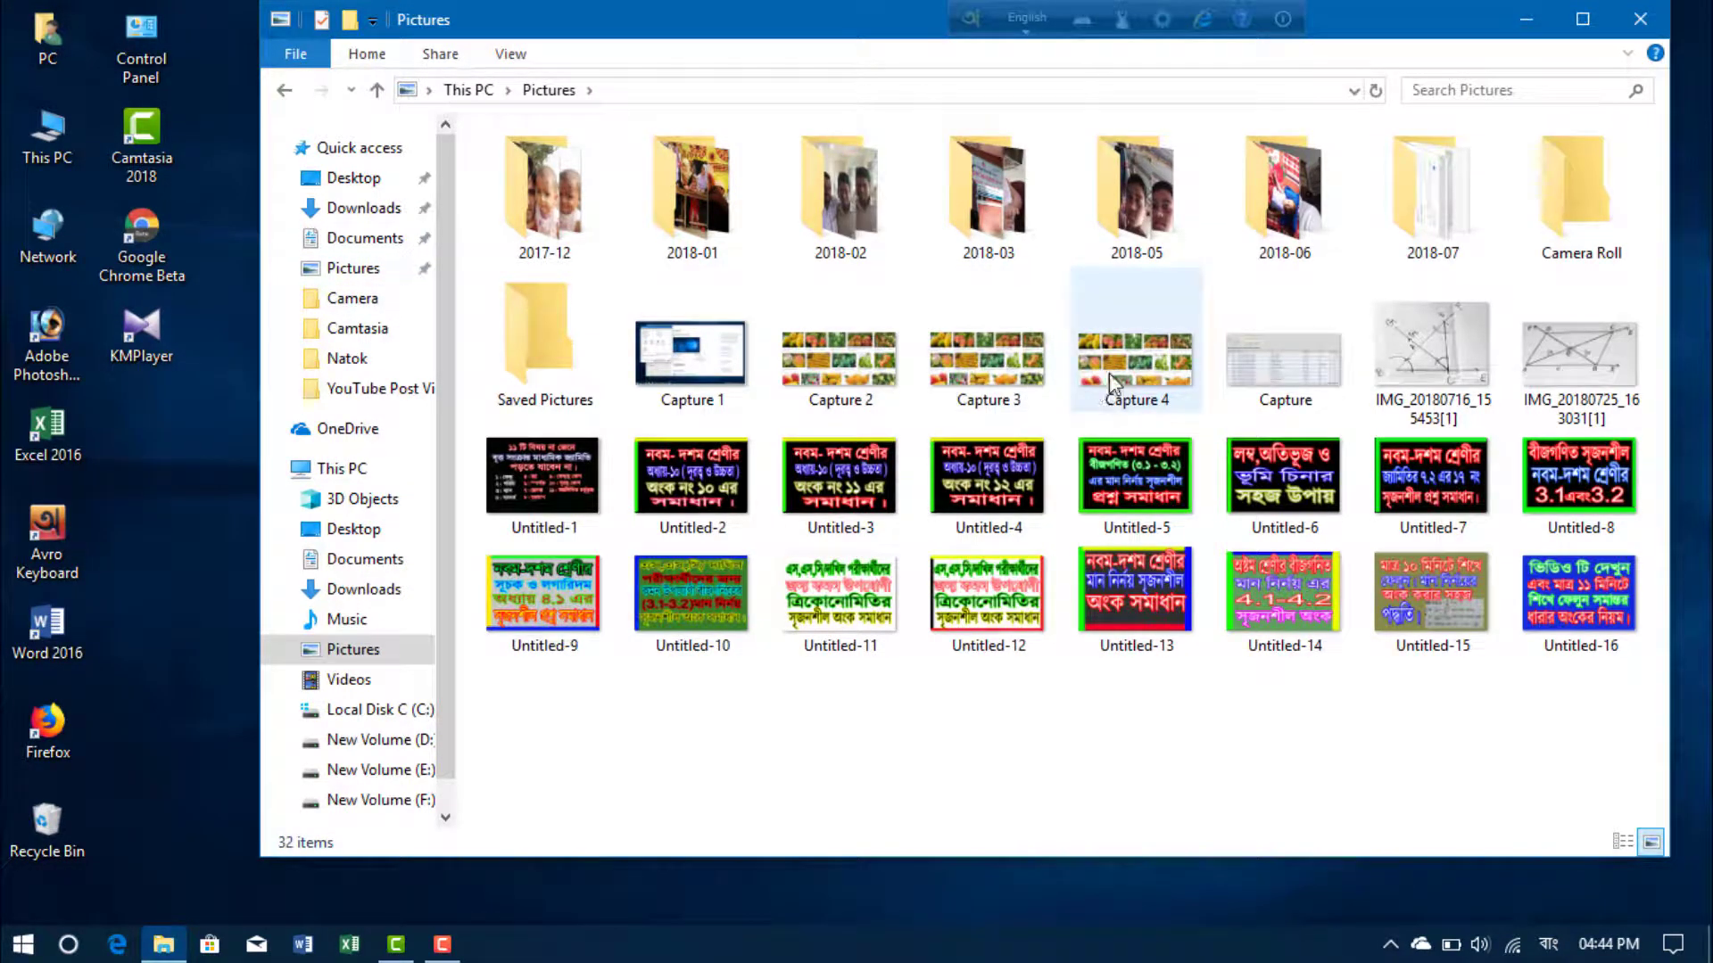
{"action": "double_click", "coordinate": [1155, 364]}
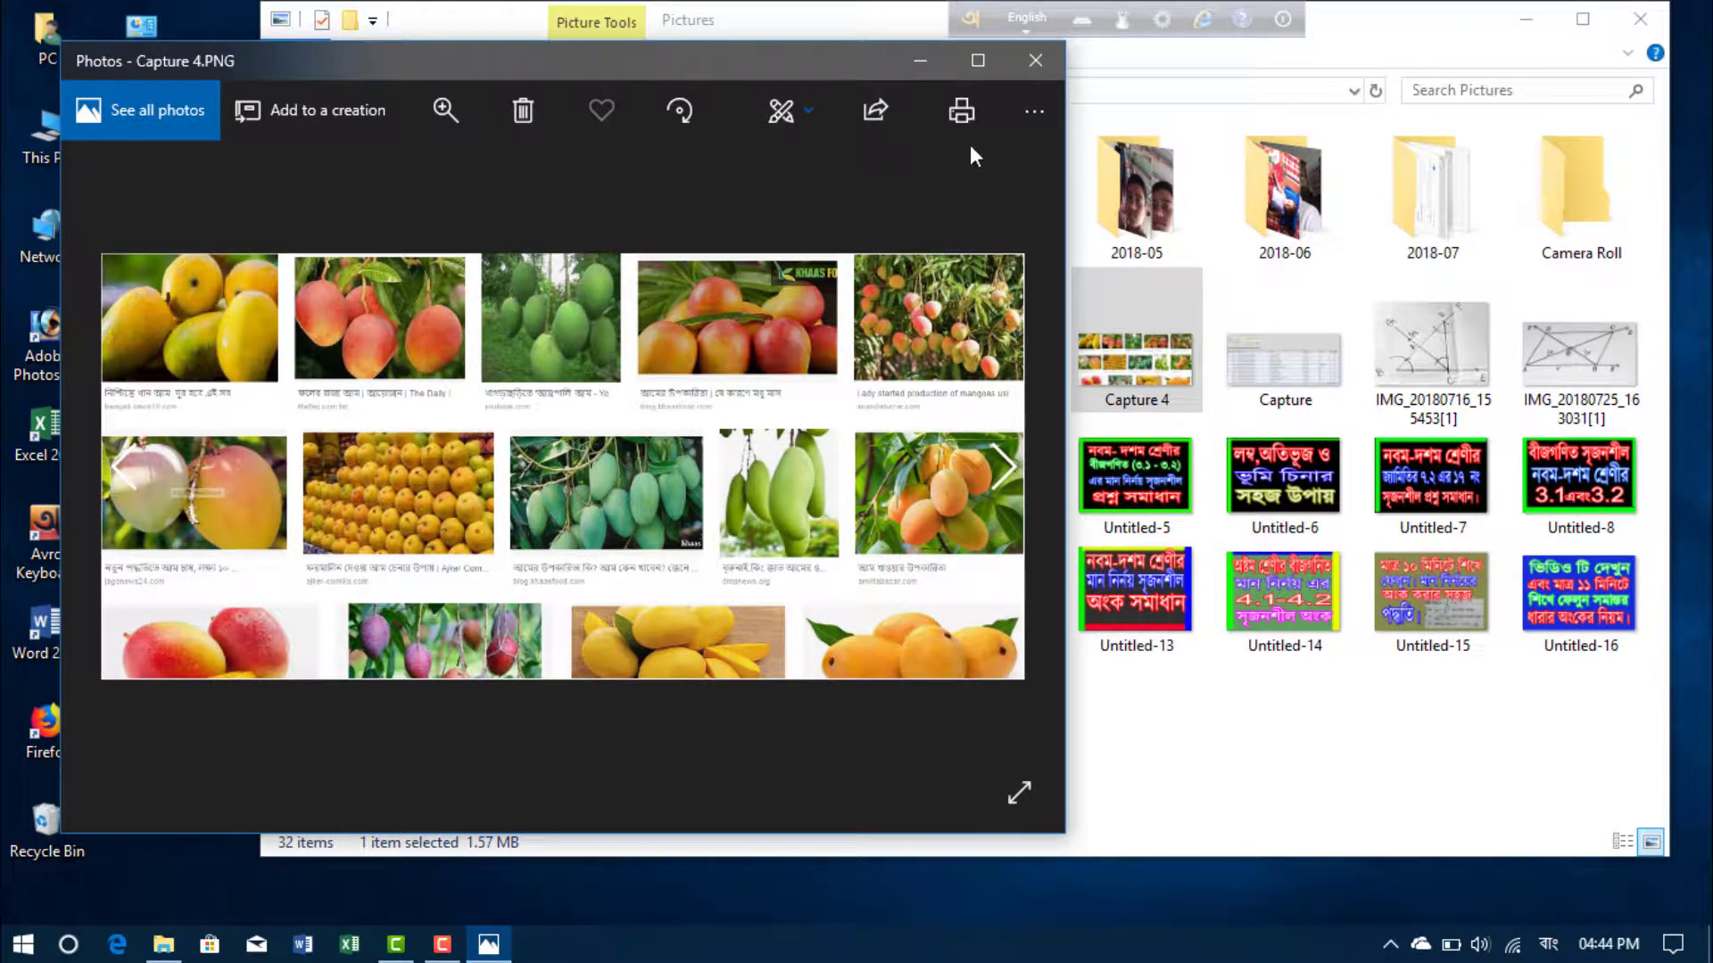
{"action": "left_click", "coordinate": [443, 105]}
{"action": "mouse_move", "coordinate": [350, 175]}
{"action": "left_mouse_down"}
{"action": "mouse_move", "coordinate": [440, 171]}
{"action": "mouse_move", "coordinate": [375, 174]}
{"action": "mouse_move", "coordinate": [337, 198]}
{"action": "left_mouse_up"}
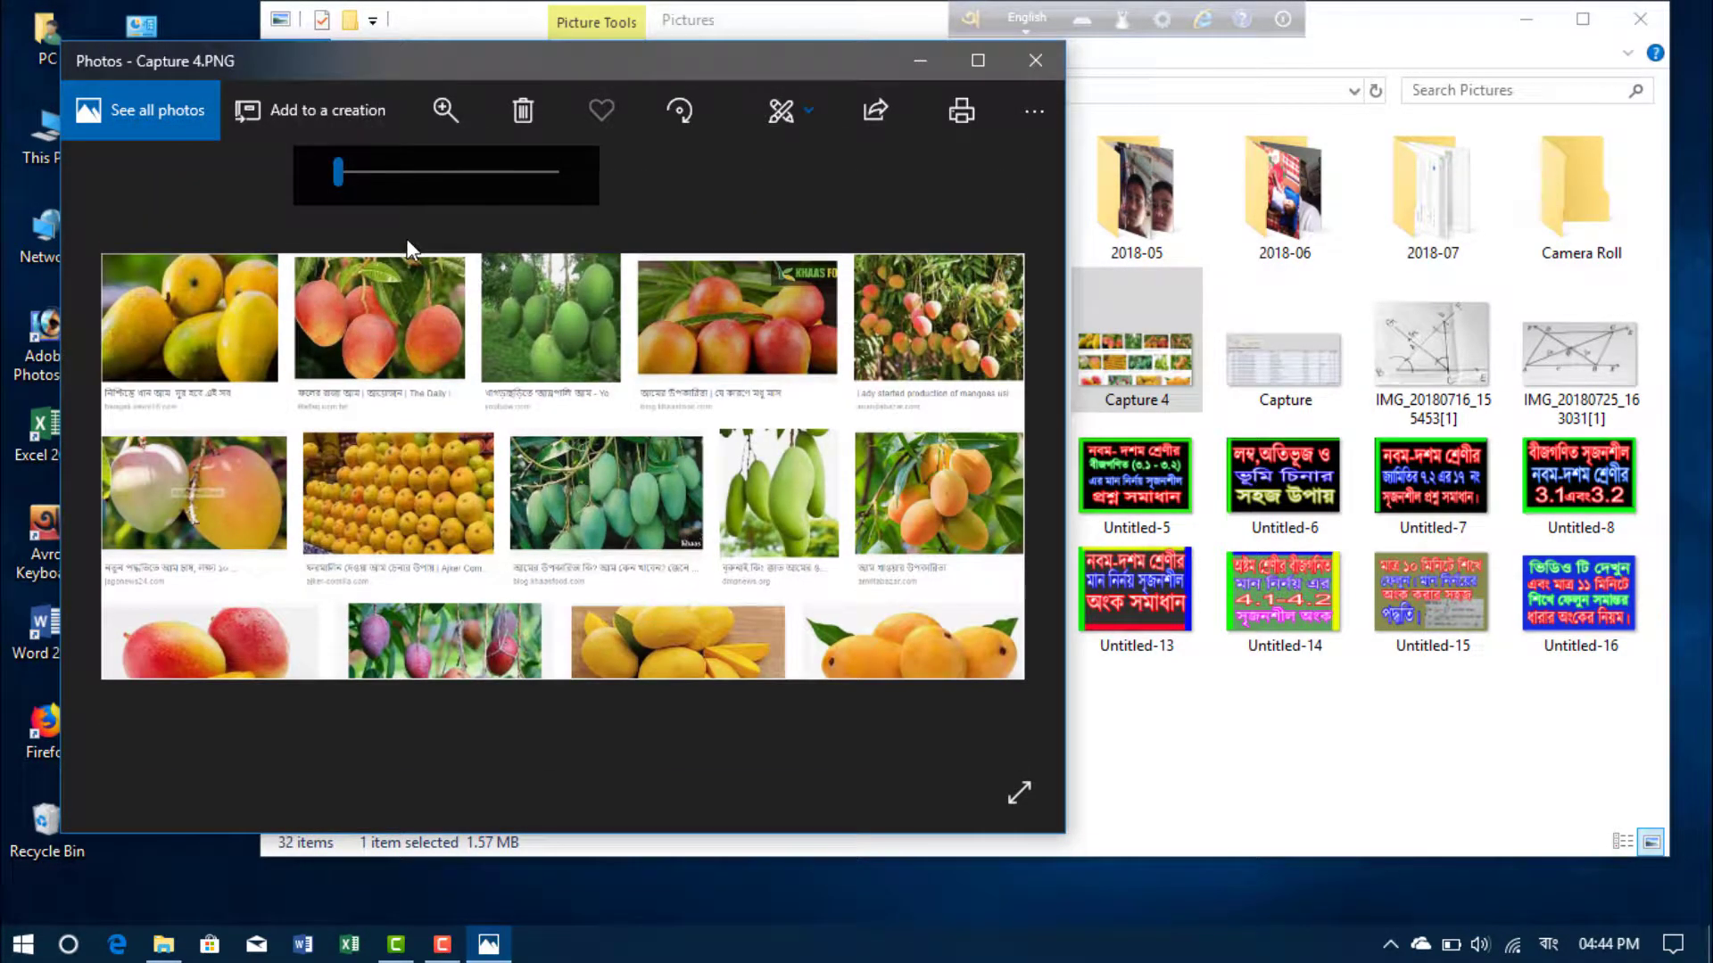
{"action": "left_click", "coordinate": [1033, 60]}
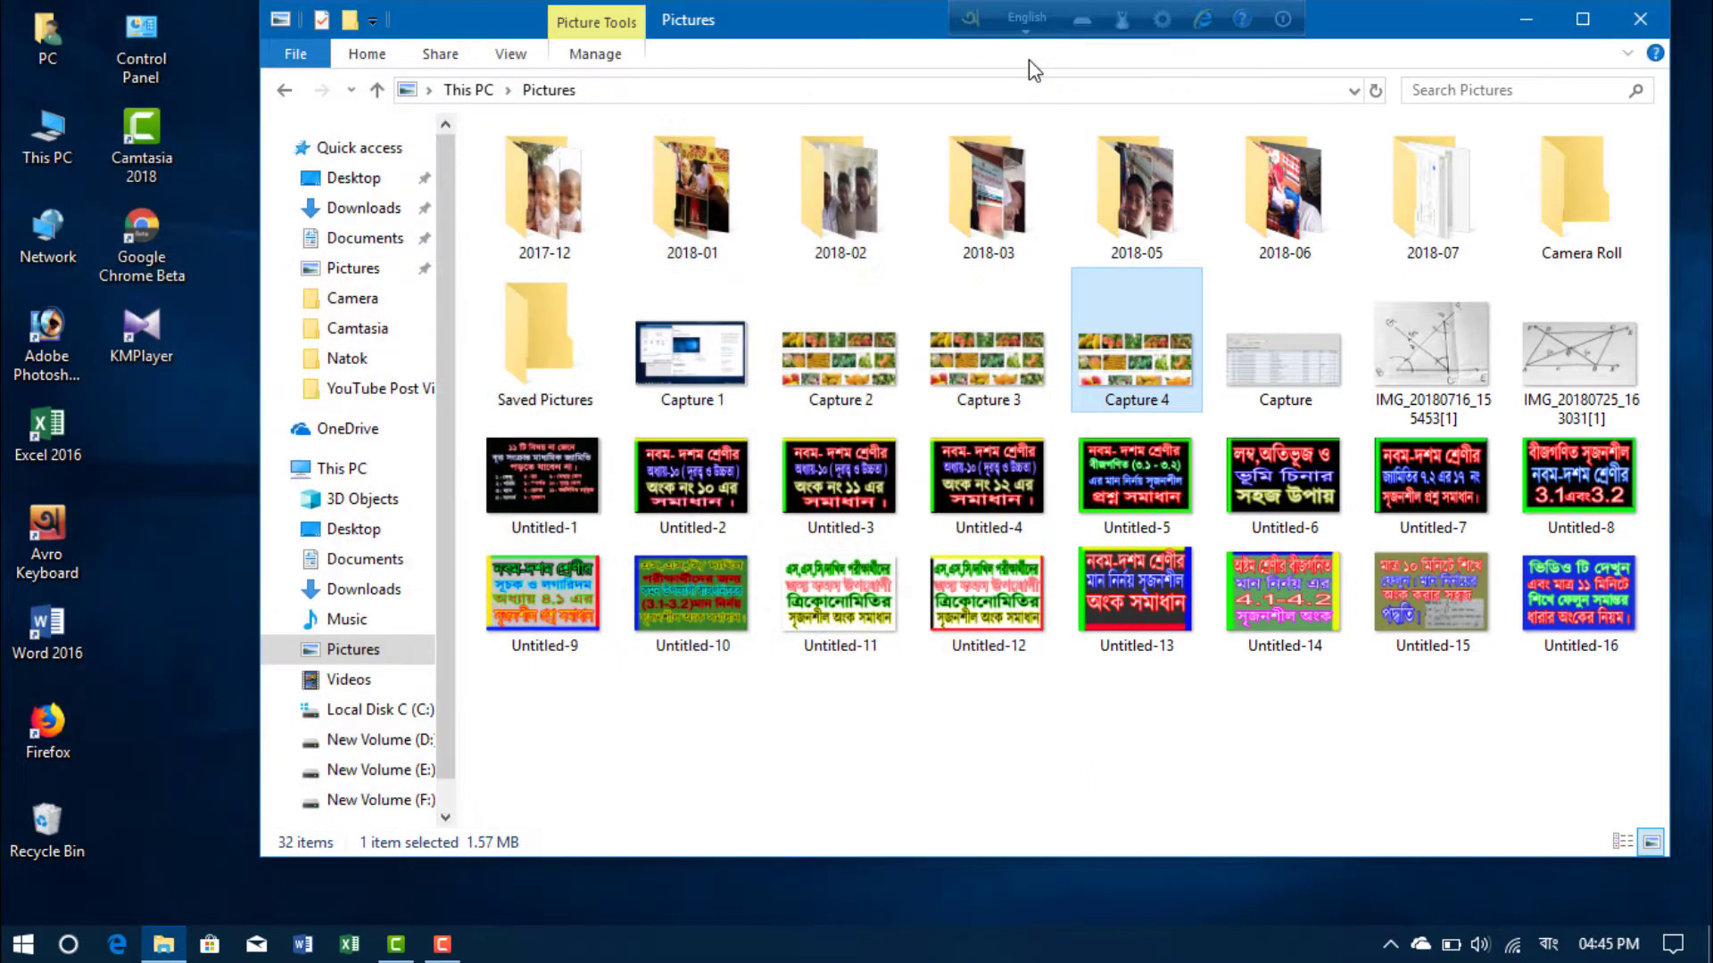
{"action": "left_click", "coordinate": [1638, 20]}
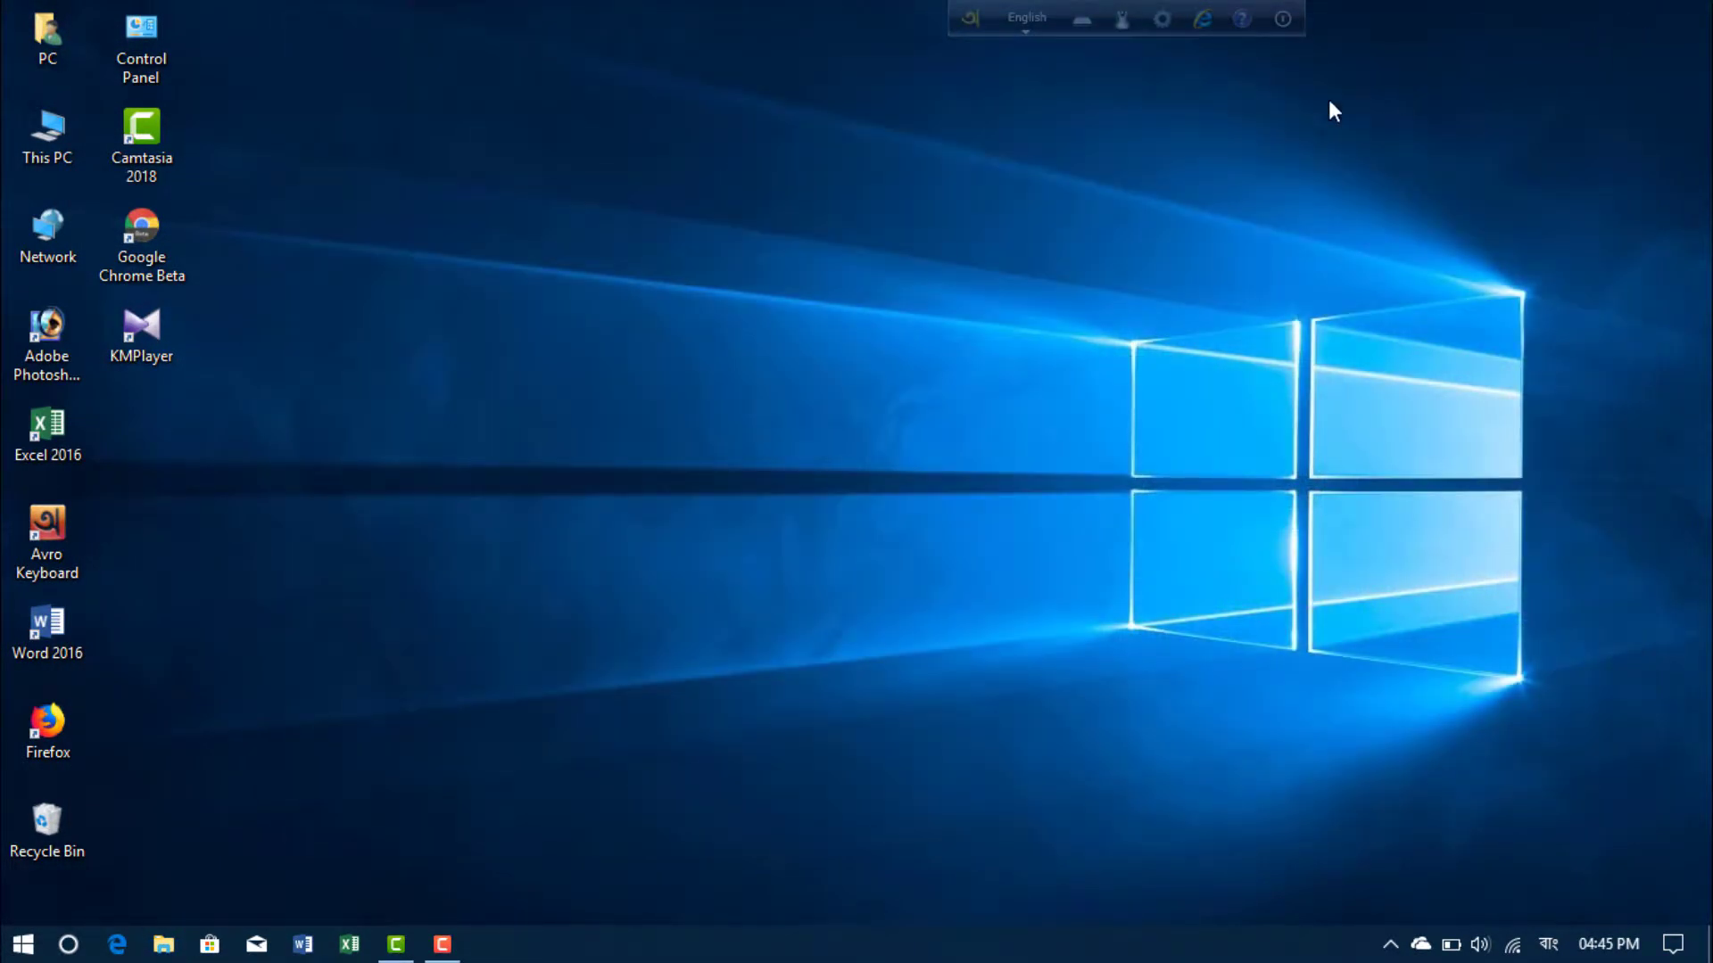